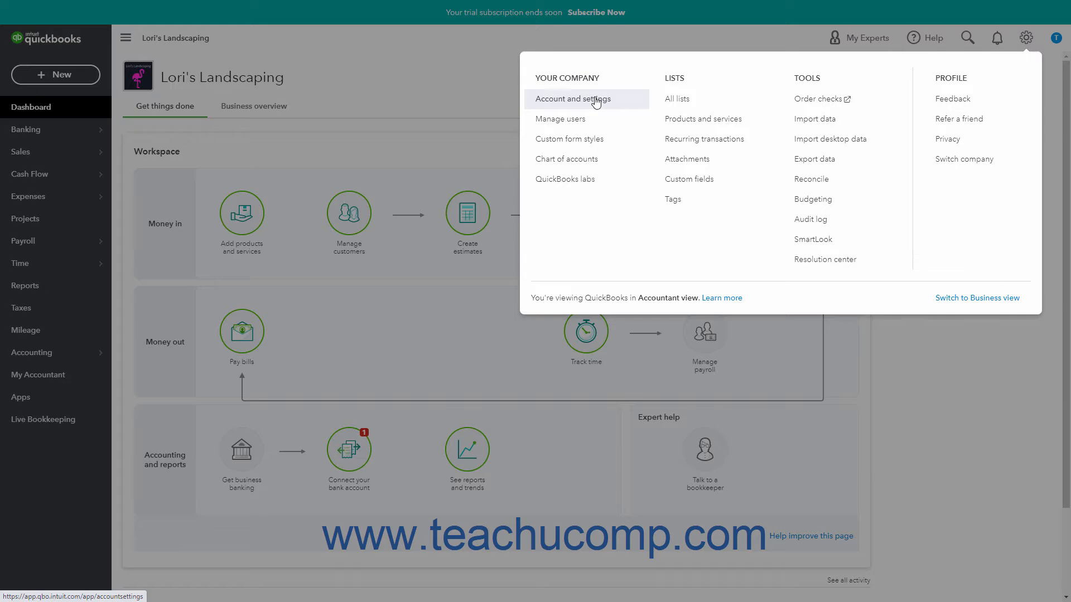
Save the advanced Projects setting in the company's account settings with "Organize all job-related activity in one place" turned on.
left_click(596, 101)
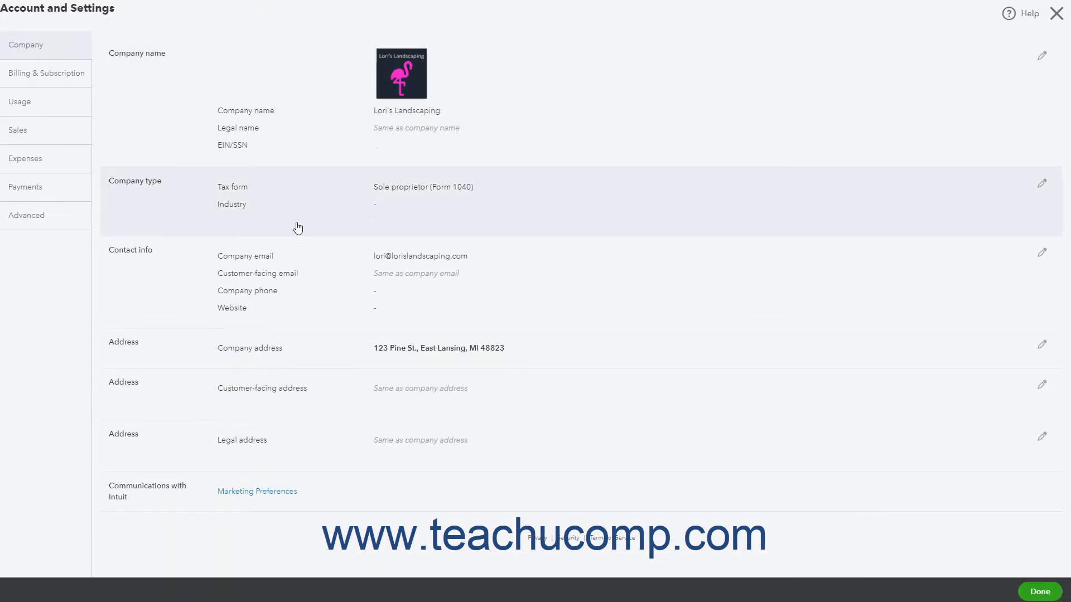
left_click(78, 224)
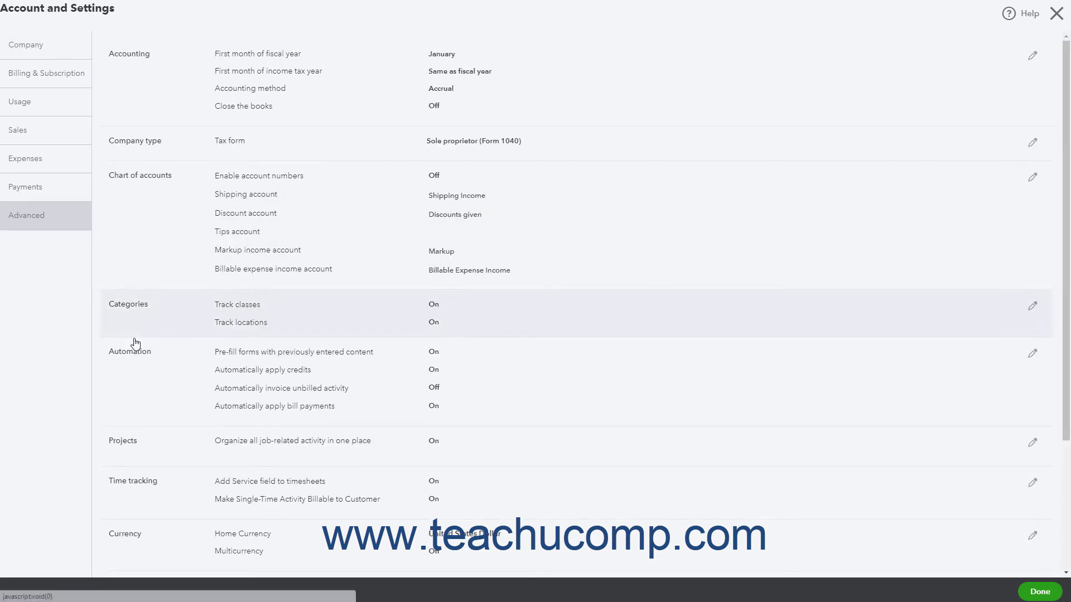
left_click(170, 464)
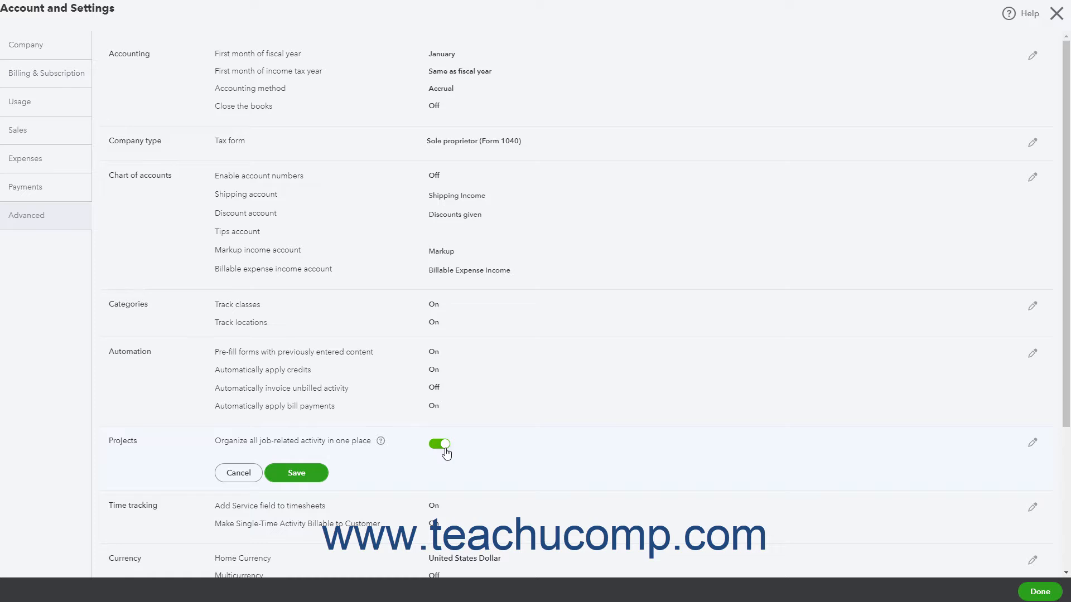
left_click(319, 475)
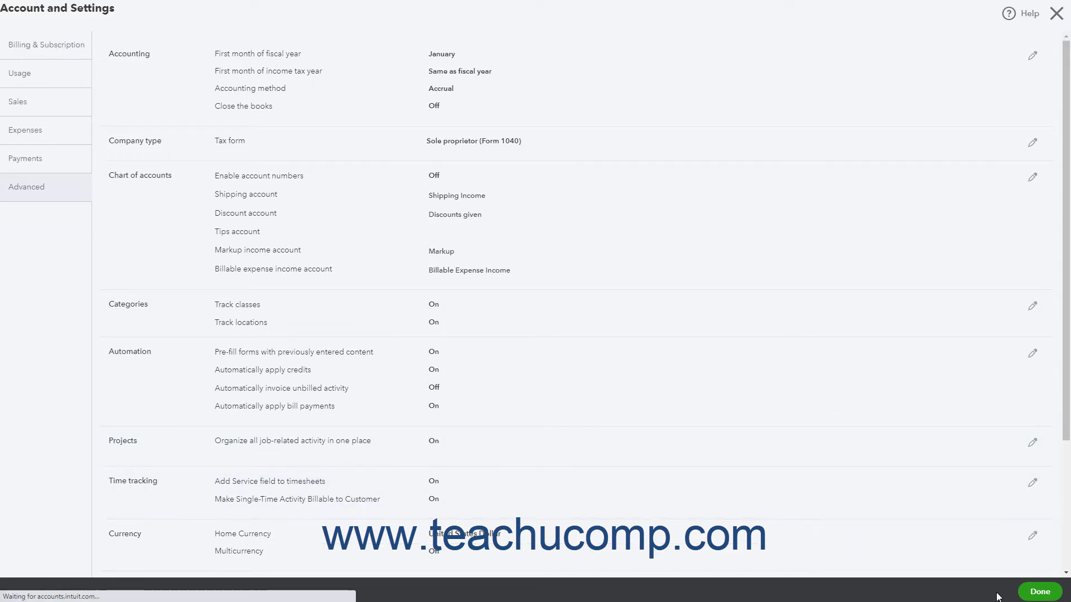
left_click(1026, 595)
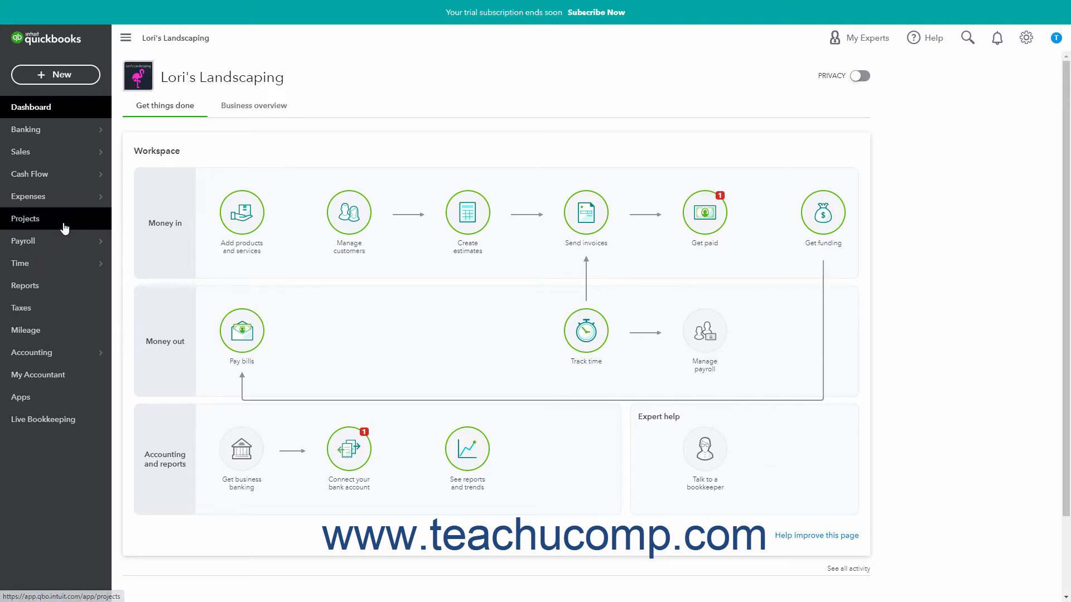
Start a new project named with the property's street address plus "Cleanup" and assign it to the customer Anytown Real Estate.
left_click(63, 224)
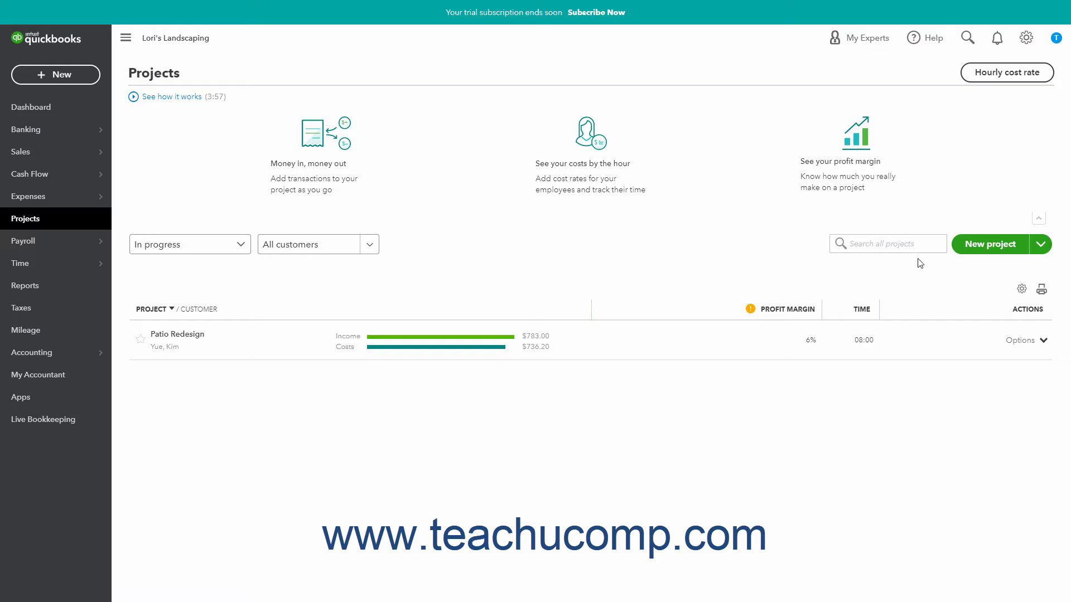
left_click(986, 250)
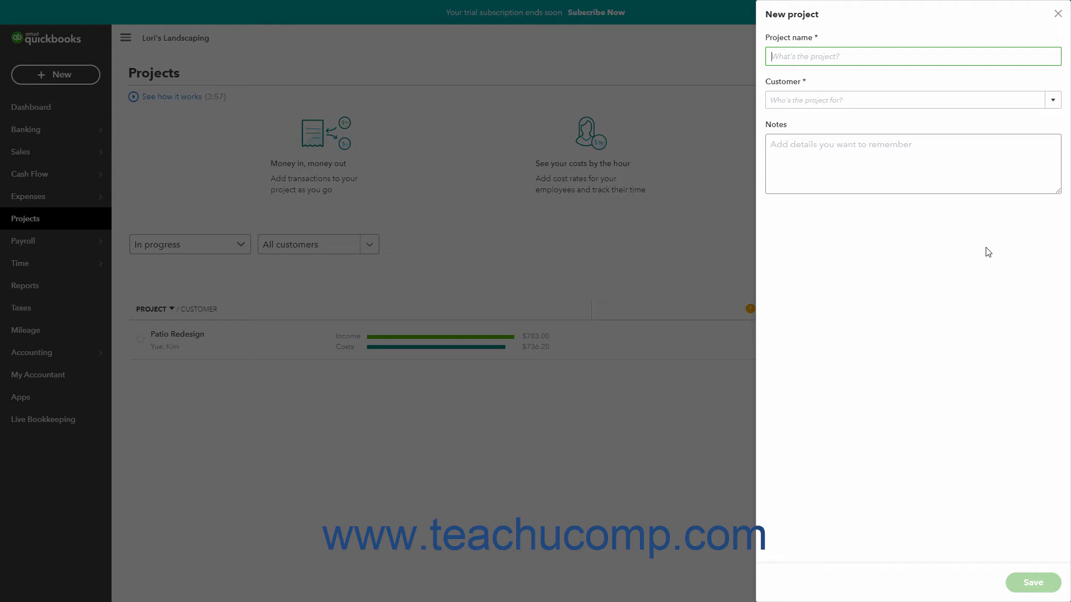
type("1567 Elm St. Cleanup")
left_click(1052, 103)
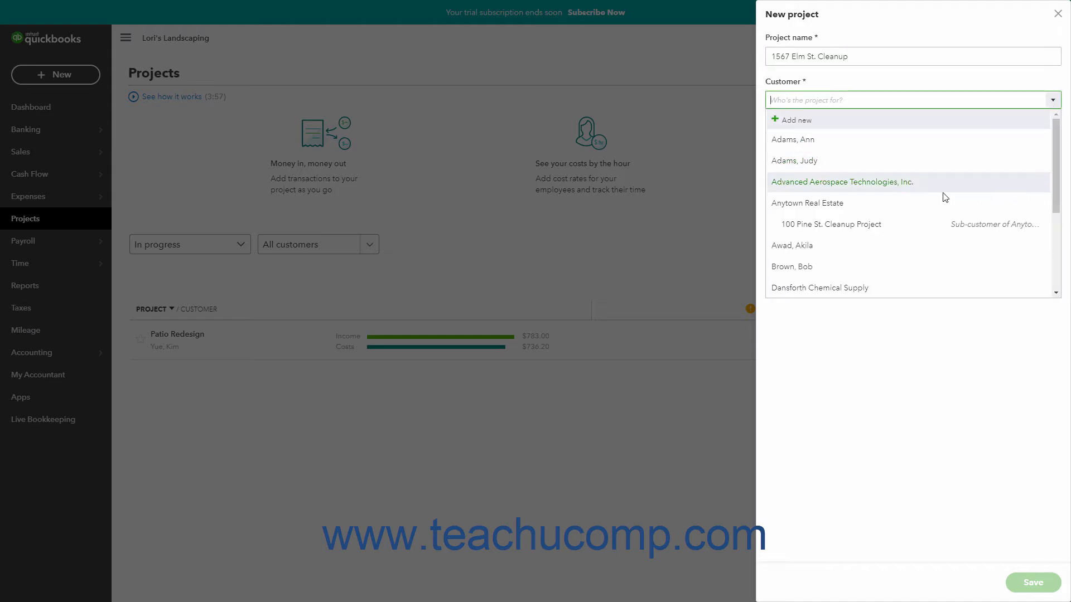
left_click(856, 208)
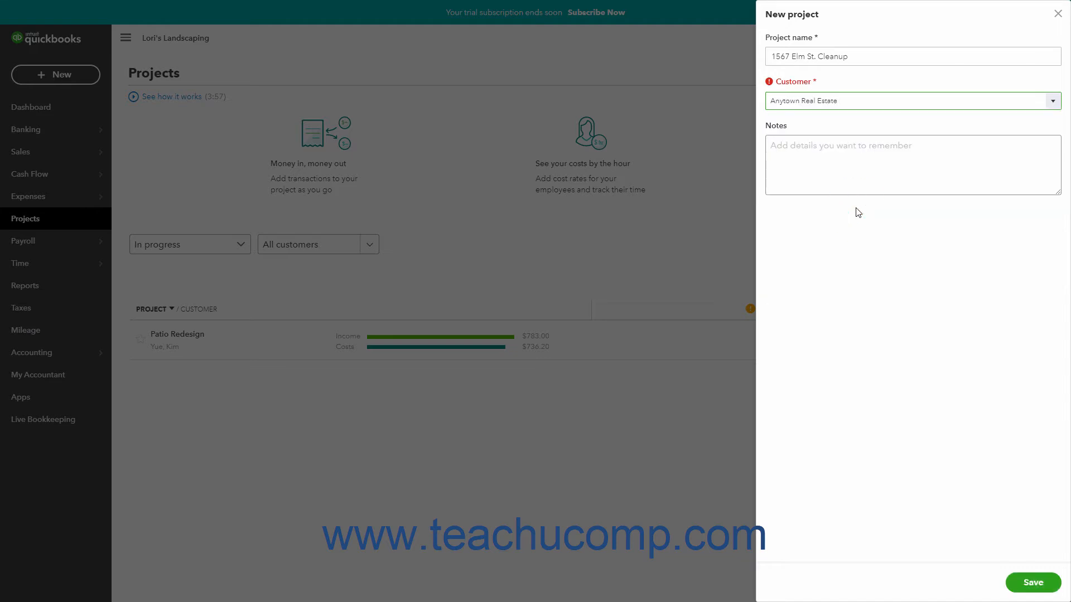
Add the note "Clean up for sale" to the new project and save it.
left_click(839, 164)
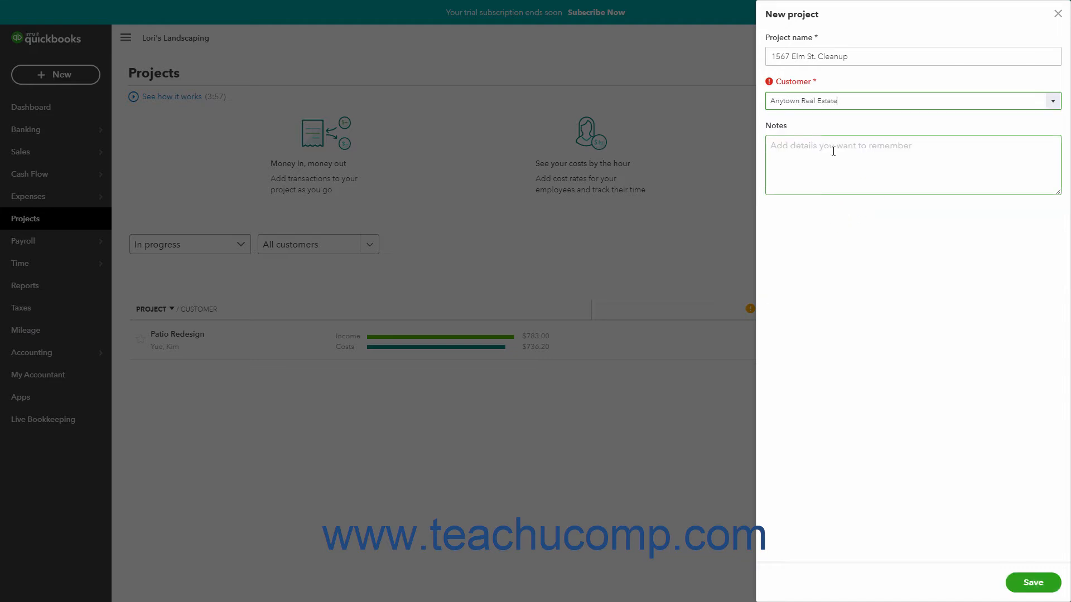
left_click(833, 151)
type("Clea")
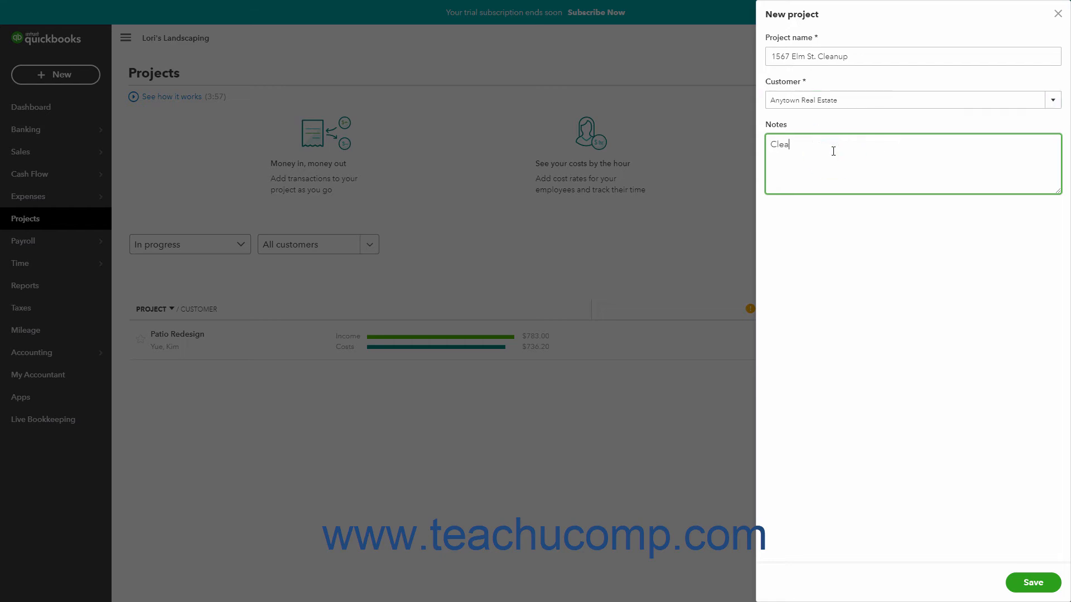
type("n up for sale")
left_click(1023, 586)
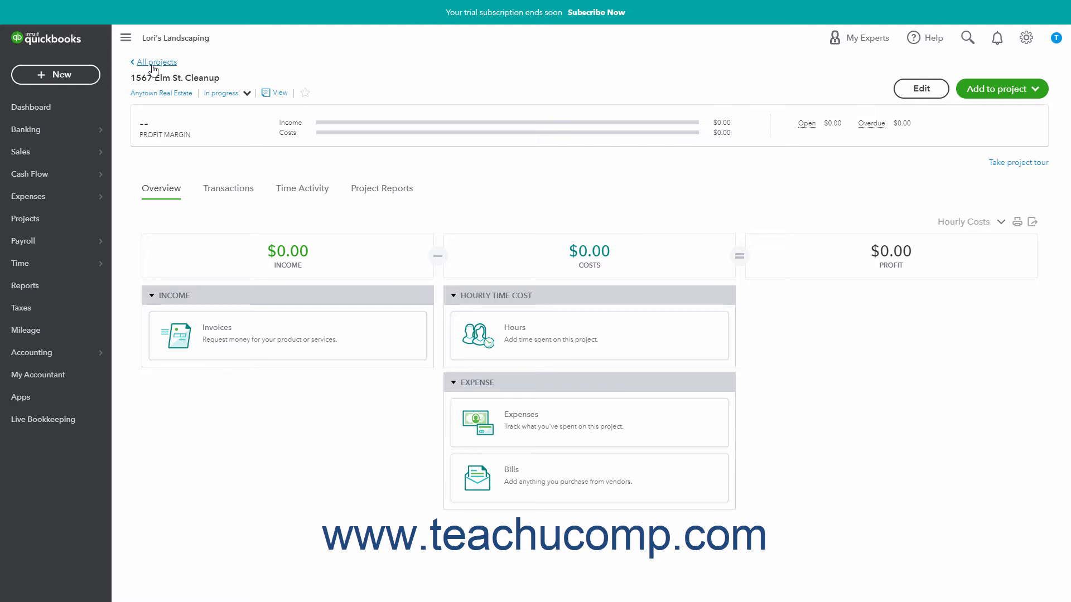
Open the Patio Redesign project and review its editable details and the transaction types that can be added.
left_click(89, 217)
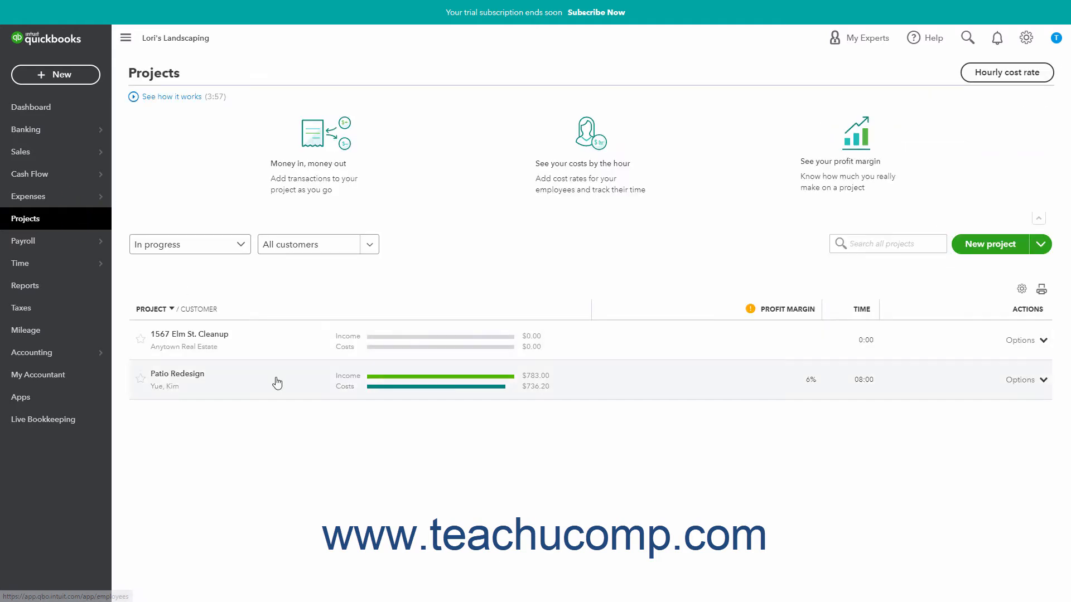
left_click(277, 384)
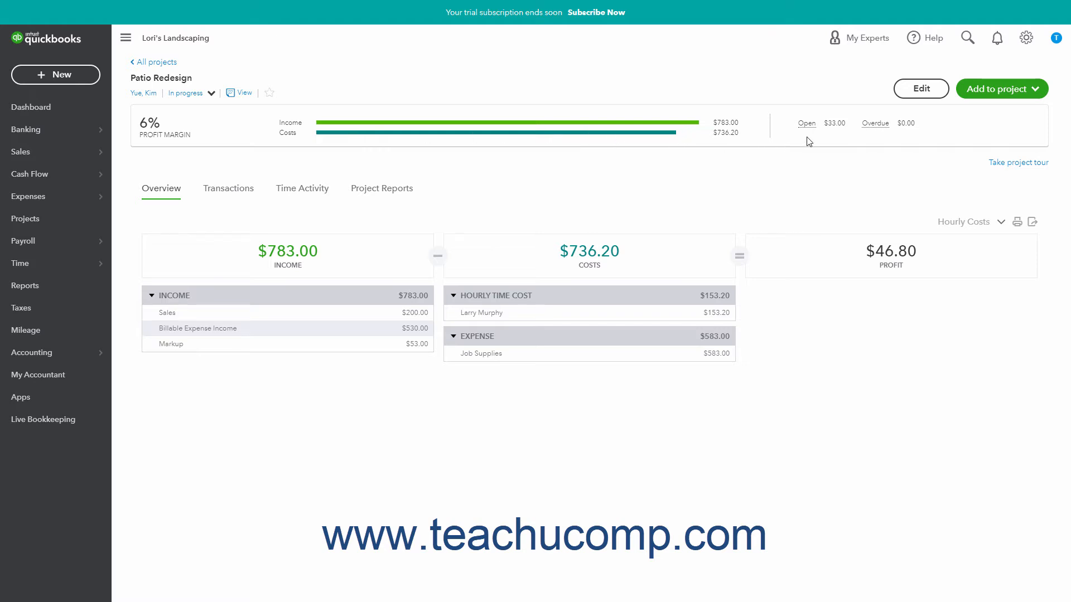
left_click(927, 94)
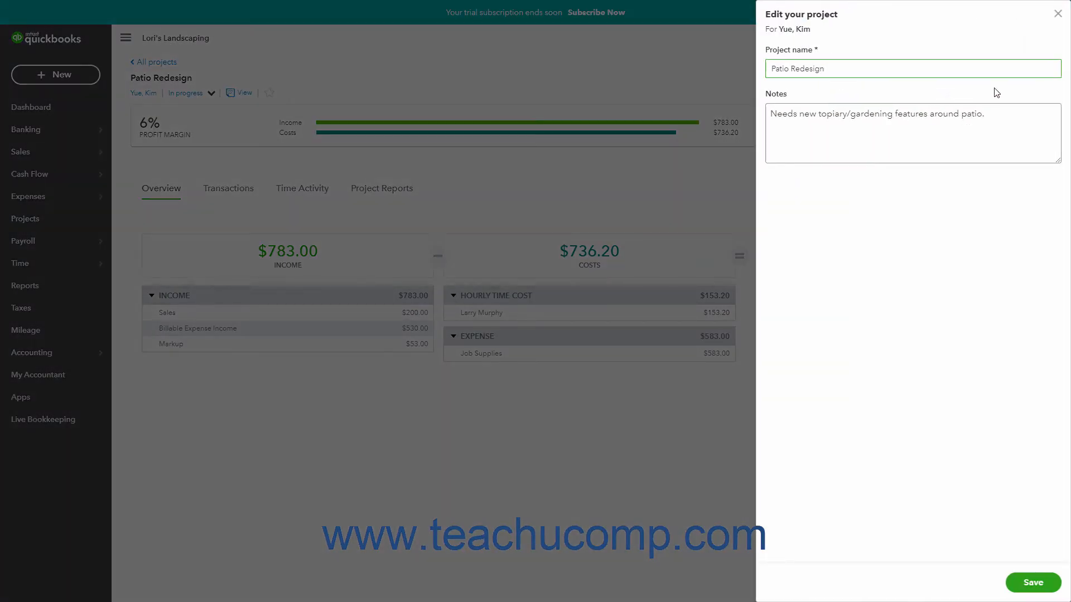
left_click(1057, 13)
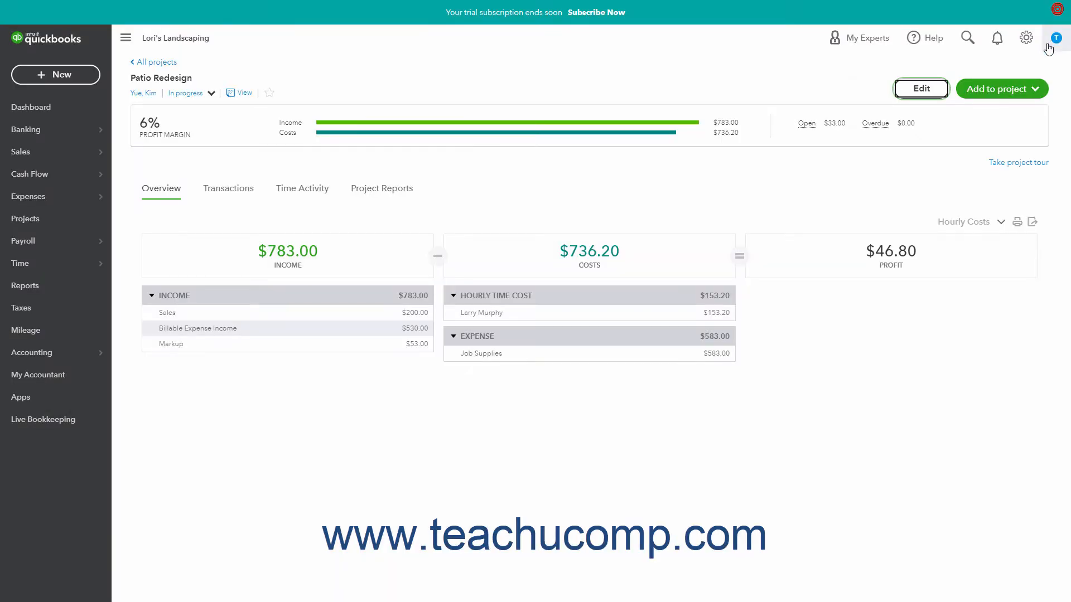
left_click(1035, 91)
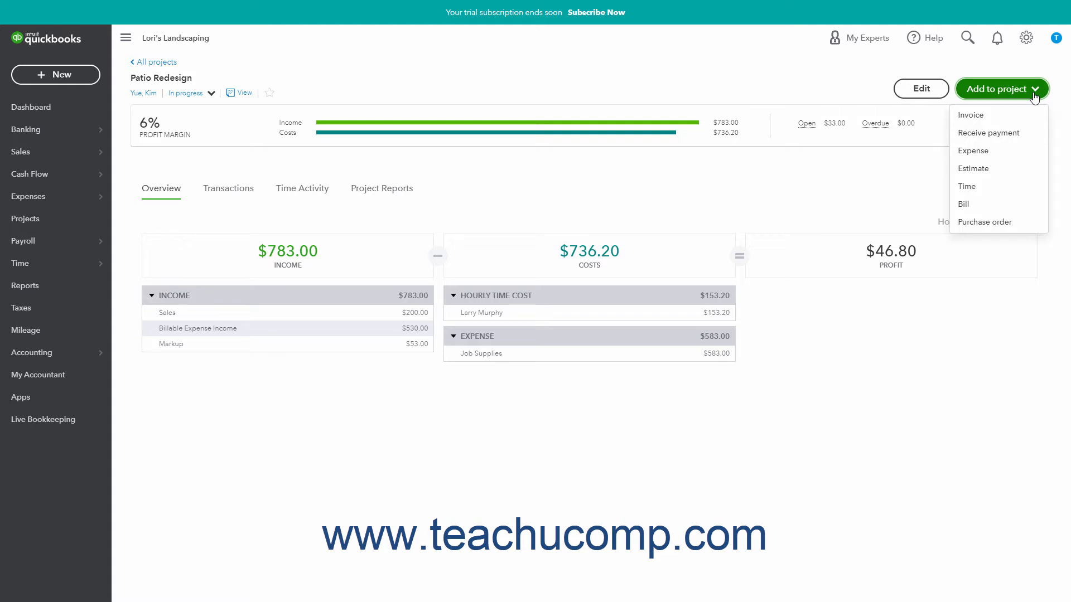
left_click(801, 84)
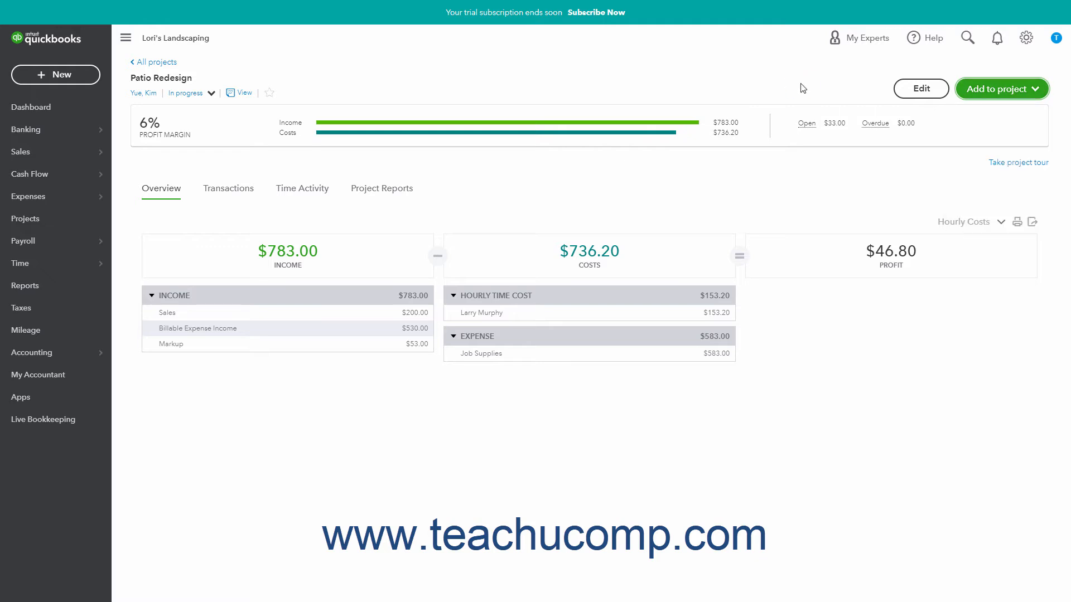
Review the Patio Redesign project's transactions, time activity, available reports and overview.
left_click(164, 195)
left_click(216, 201)
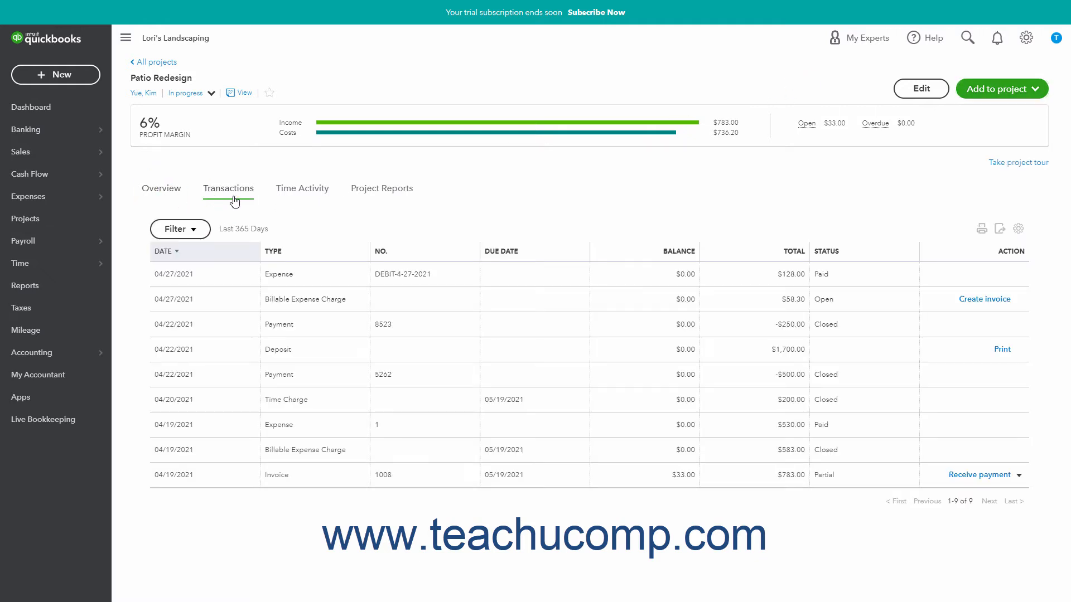
left_click(306, 196)
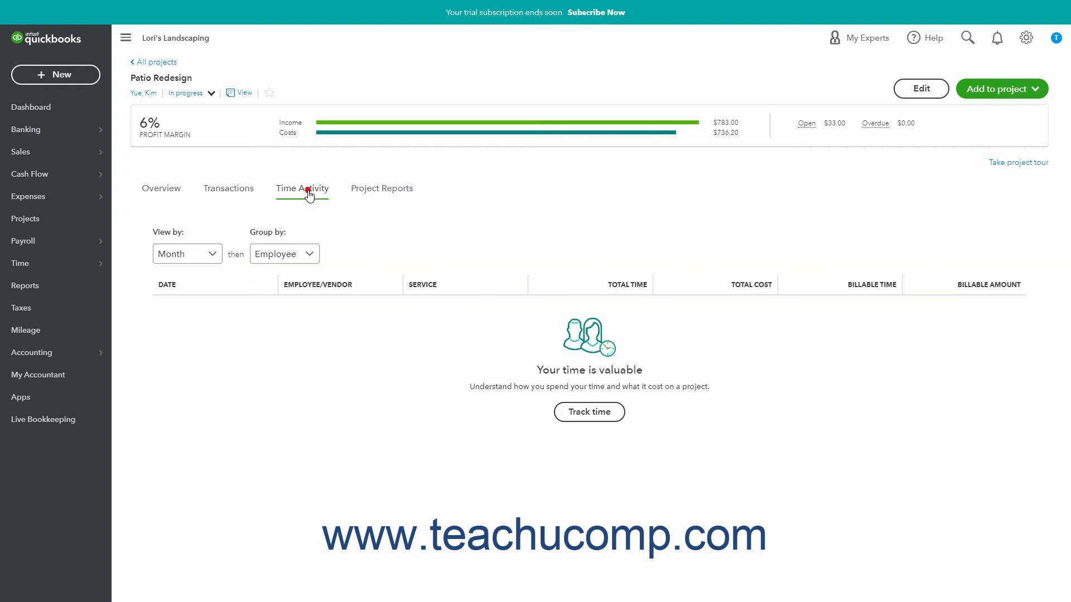
left_click(388, 193)
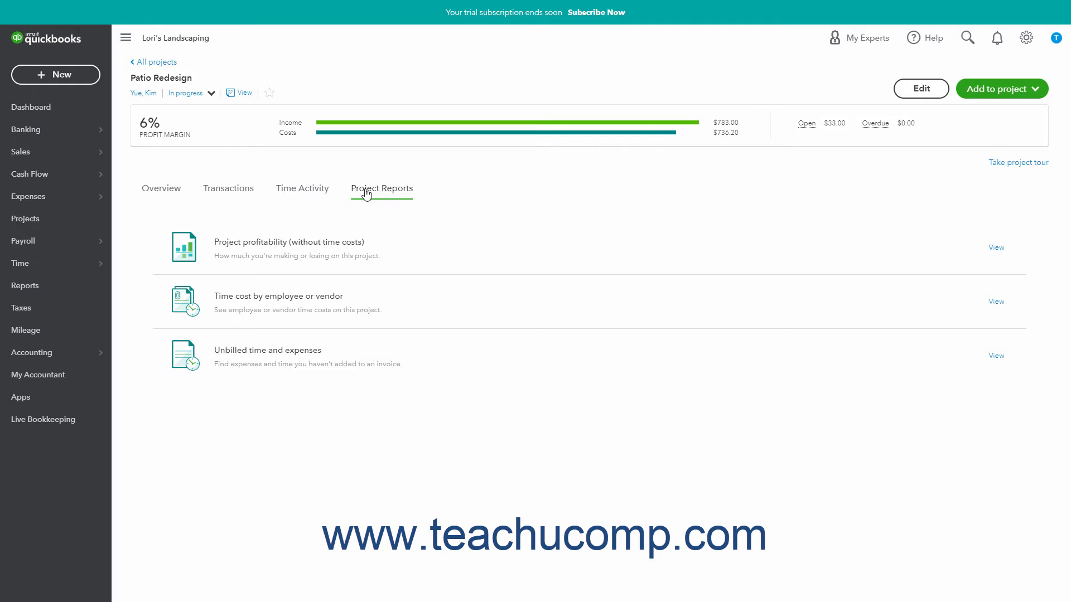
left_click(167, 199)
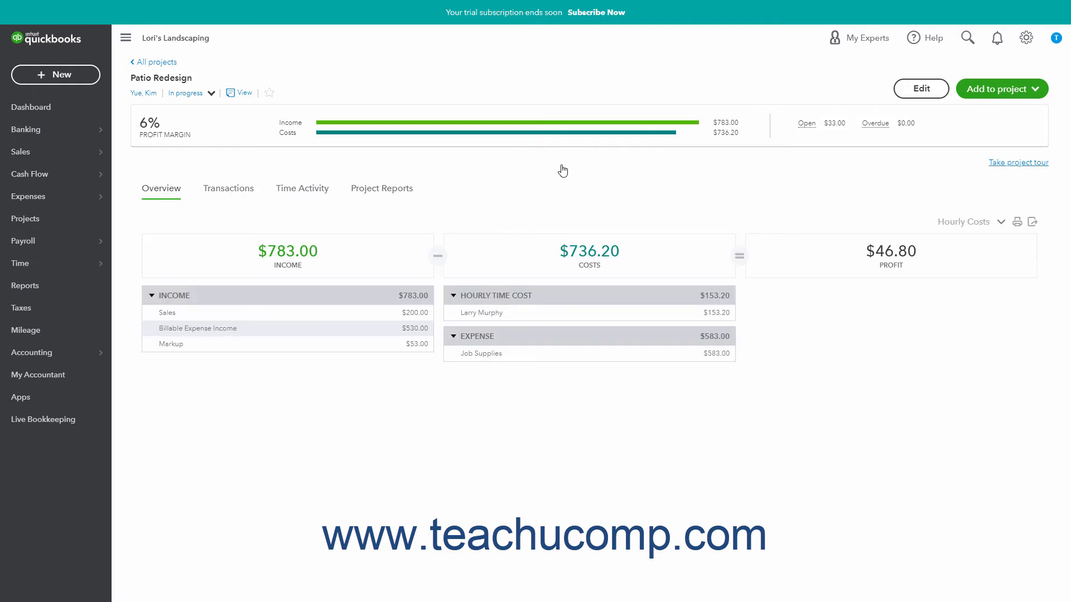
Return to the list of all projects and examine its status and customer filter choices.
left_click(79, 221)
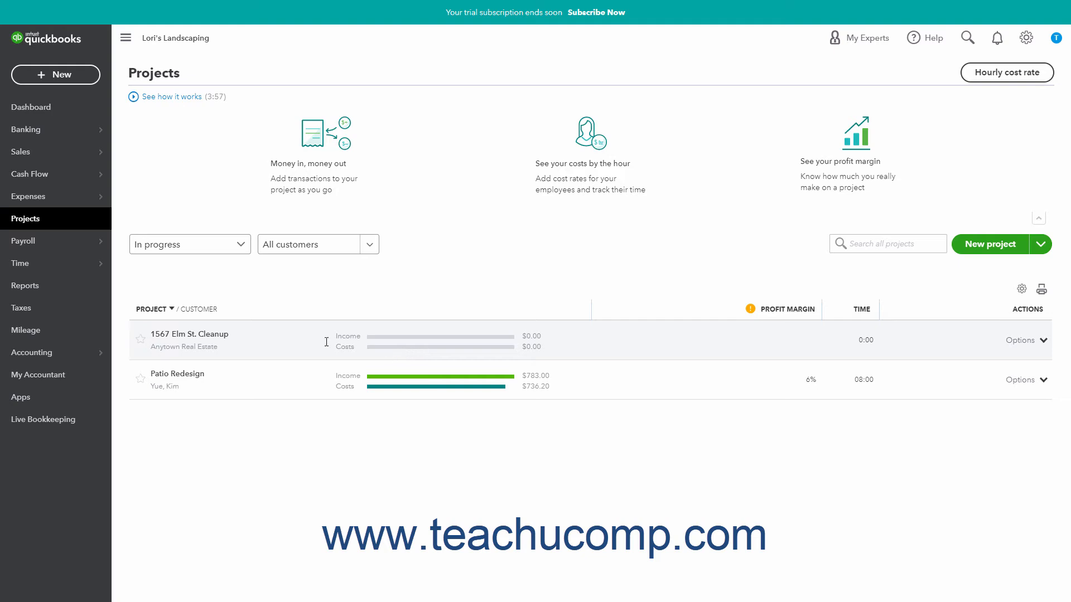
left_click(244, 246)
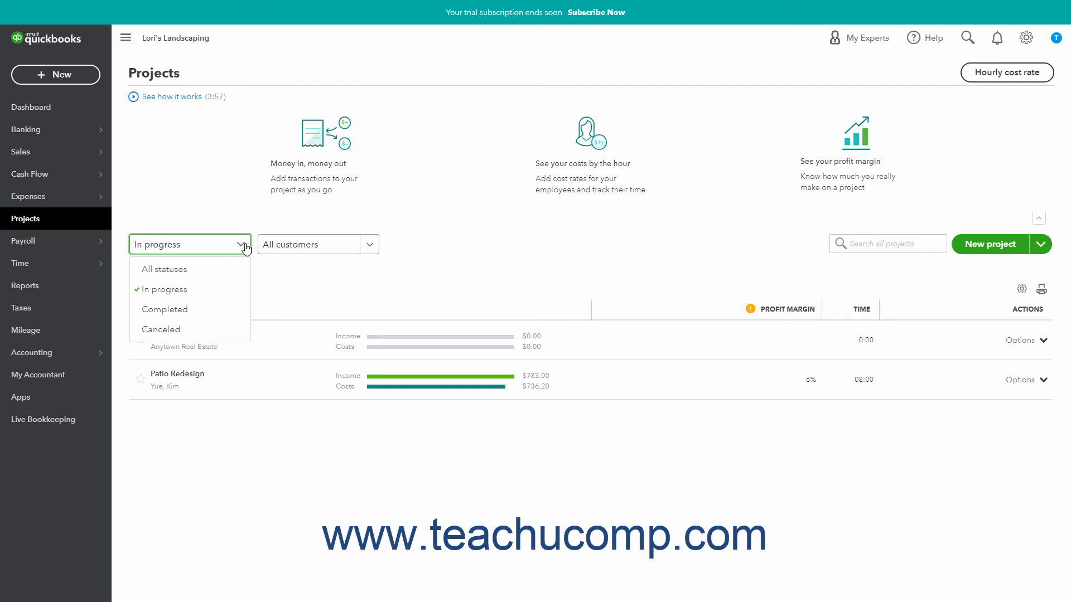
left_click(368, 249)
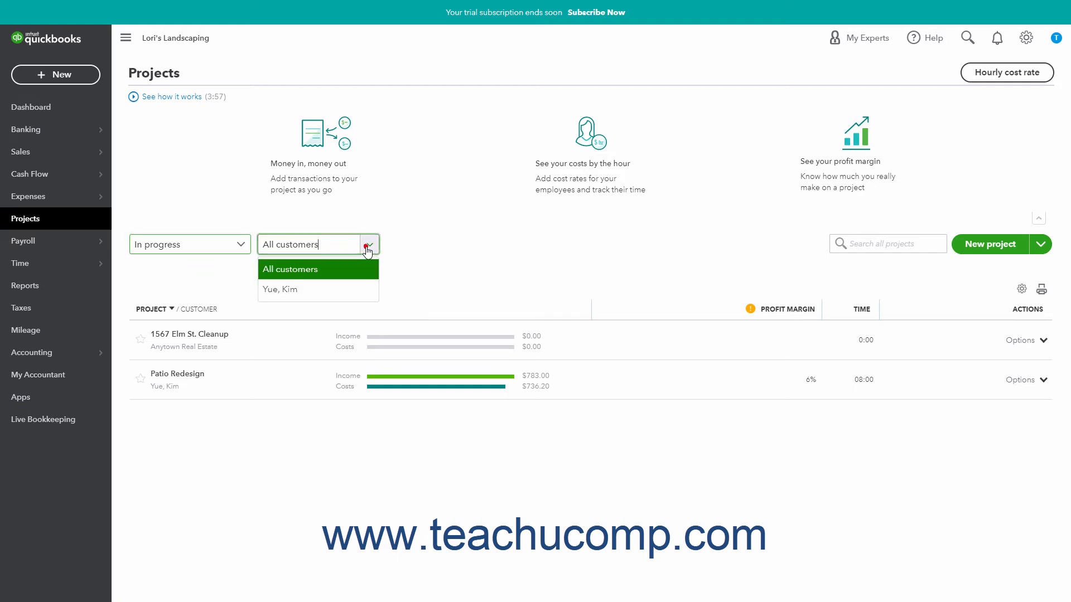
left_click(368, 250)
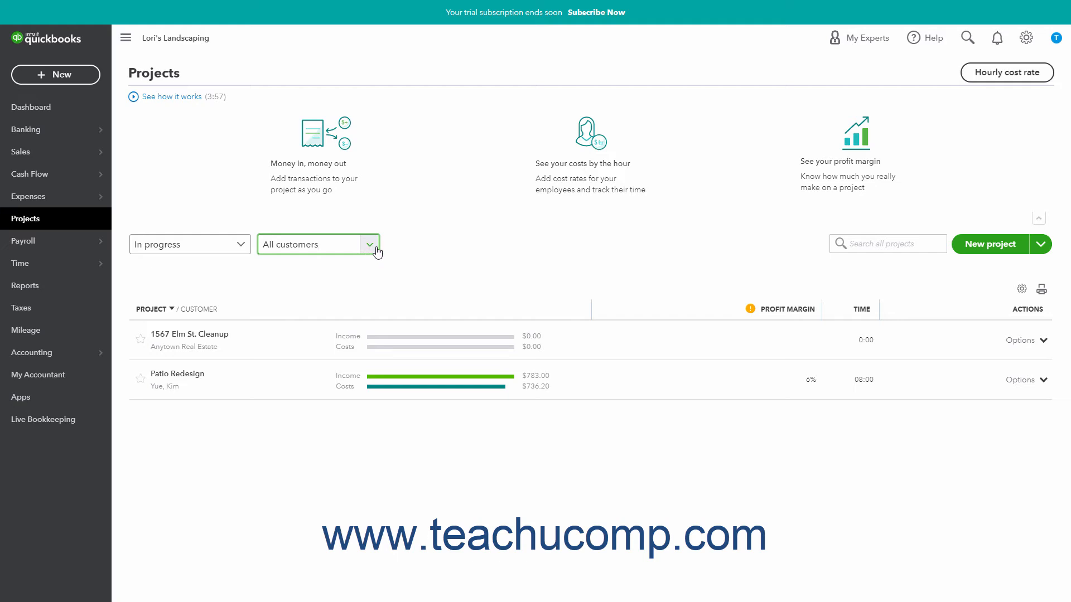
Search the projects for "patio" and collapse the introductory section above the projects list.
left_click(880, 248)
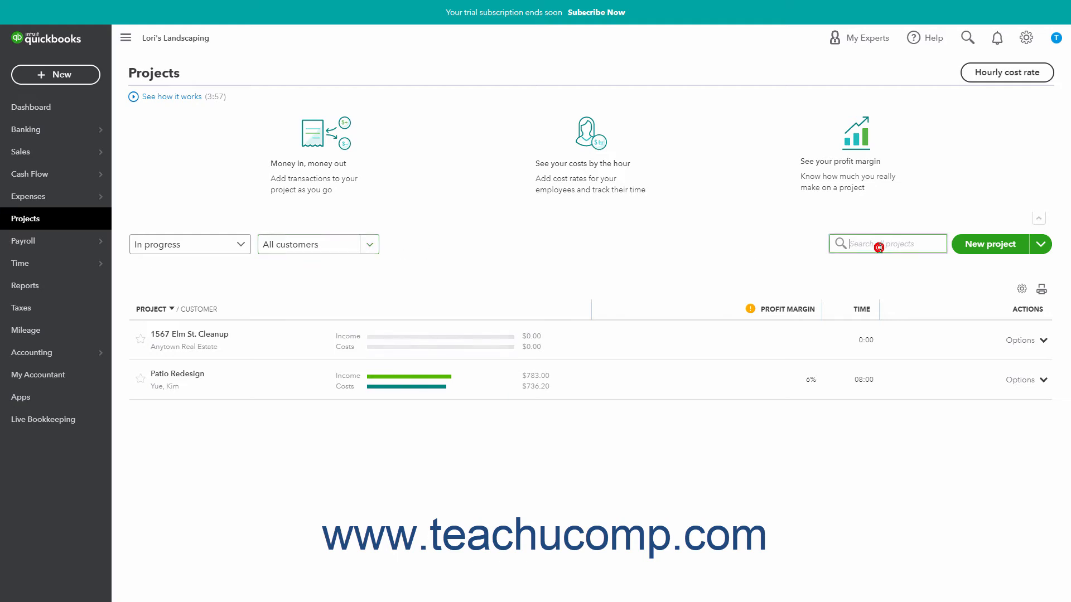
type("patio")
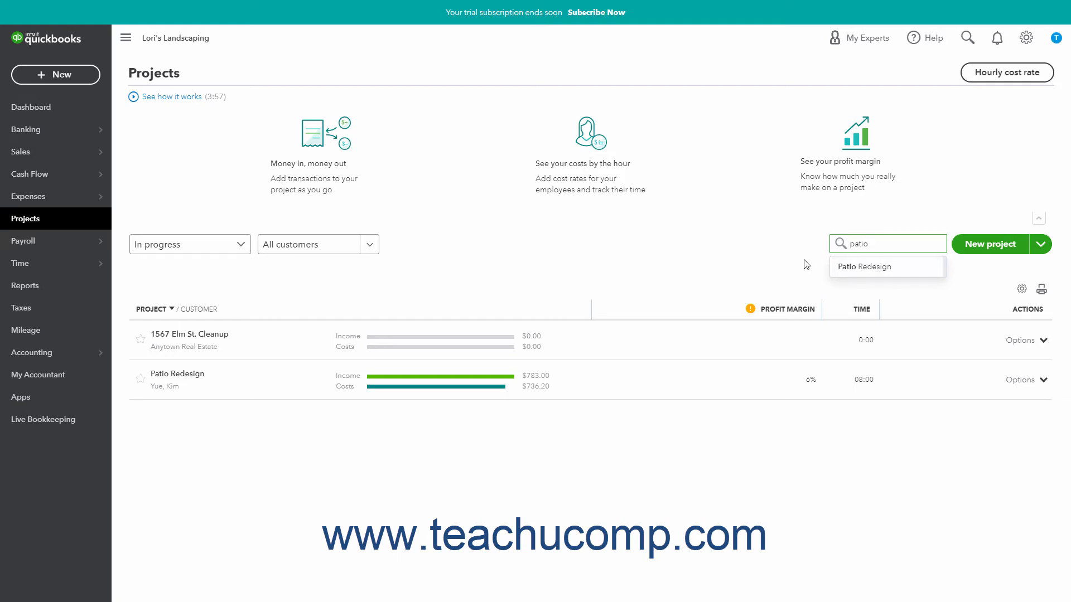
left_click(786, 256)
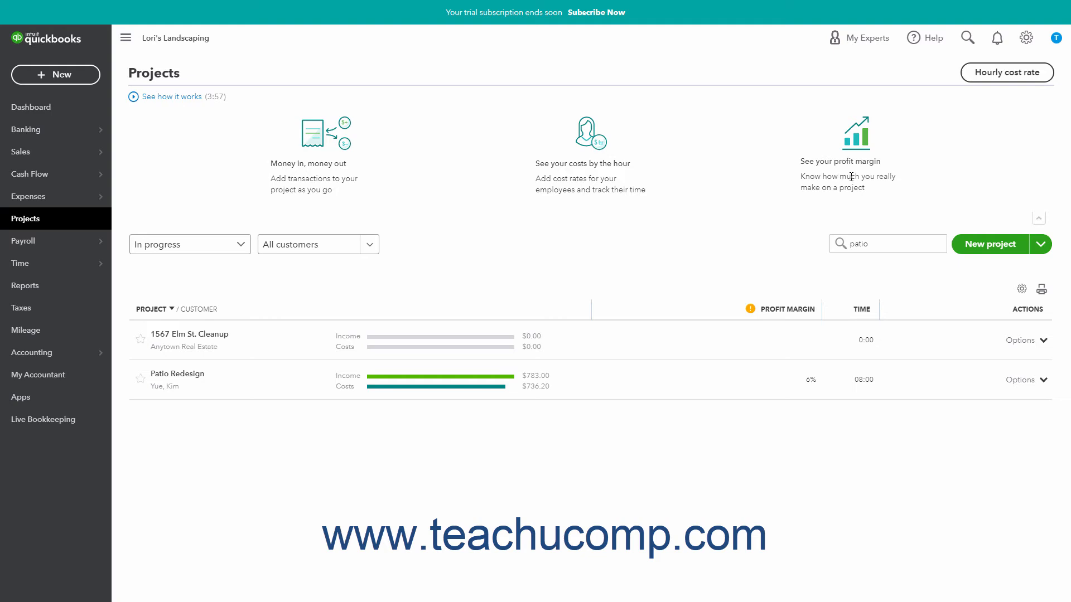
left_click(1039, 218)
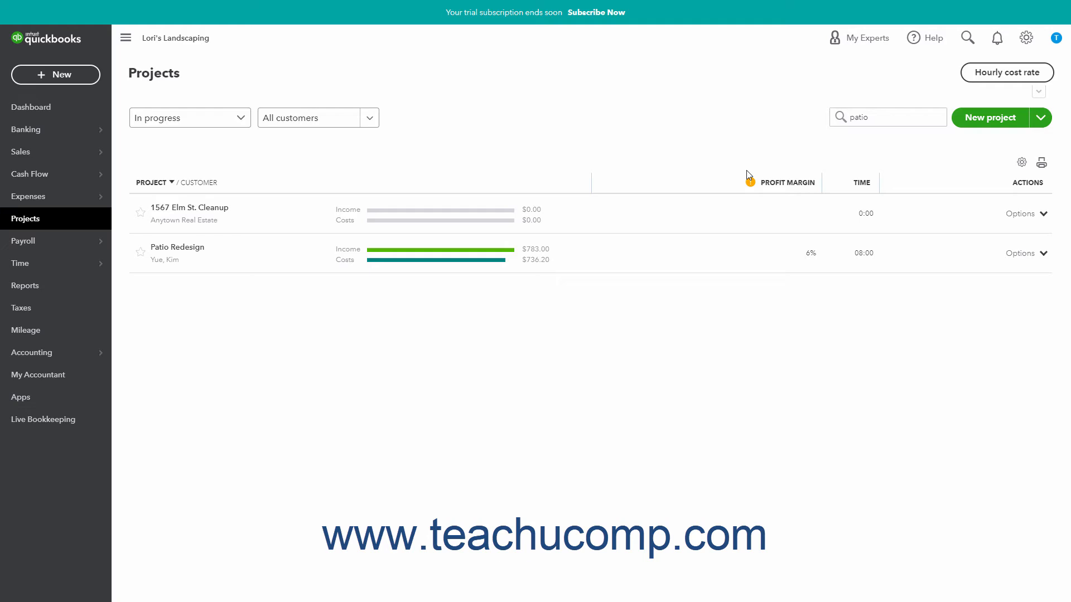
Reverse and restore the sort order by project name, and pin and unpin the Patio Redesign project.
left_click(152, 183)
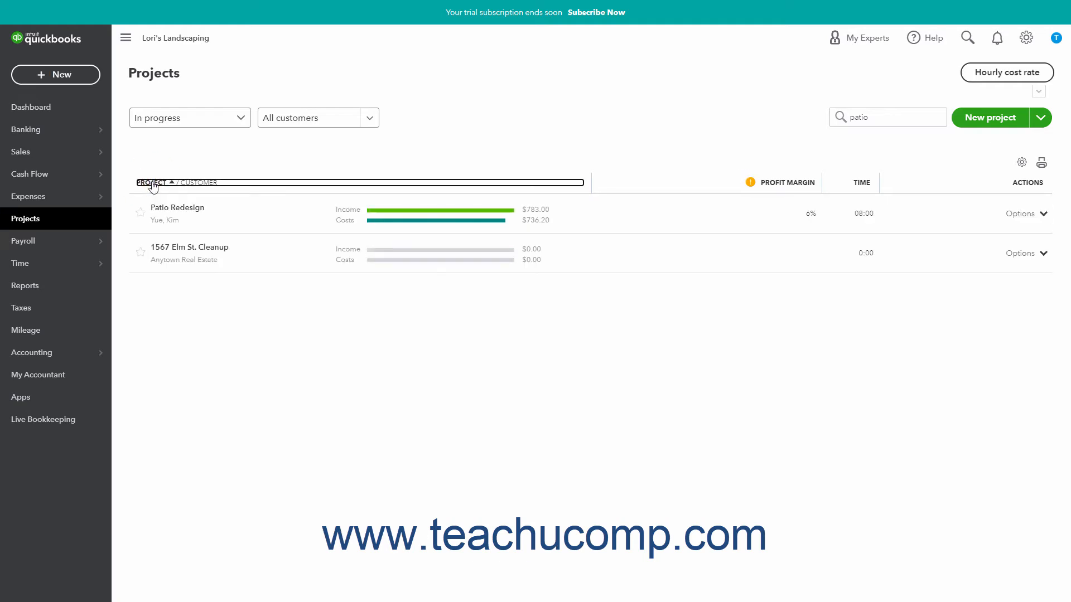
left_click(152, 183)
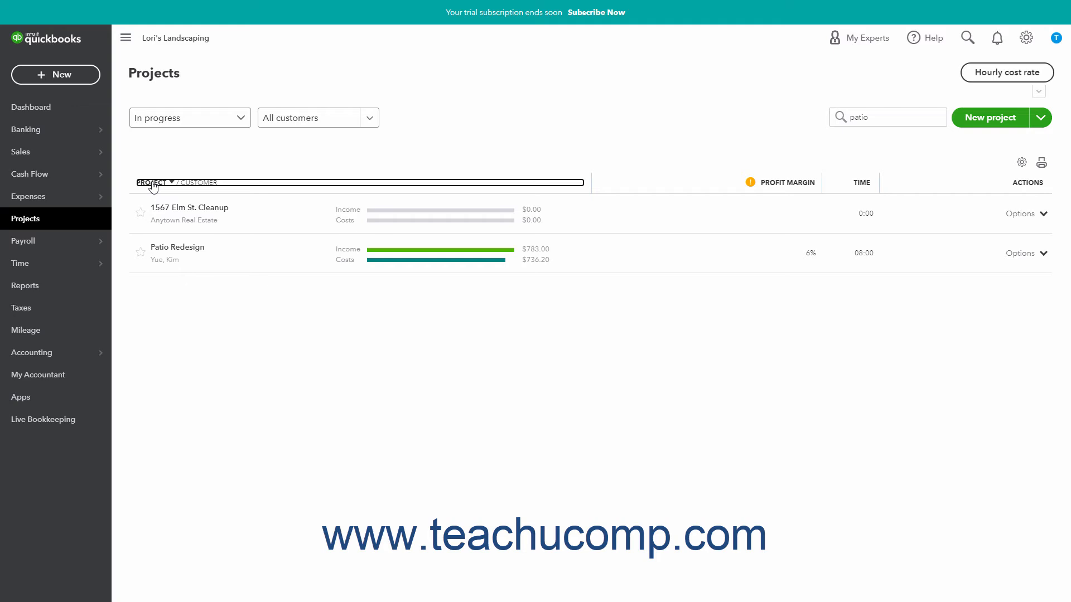
left_click(141, 253)
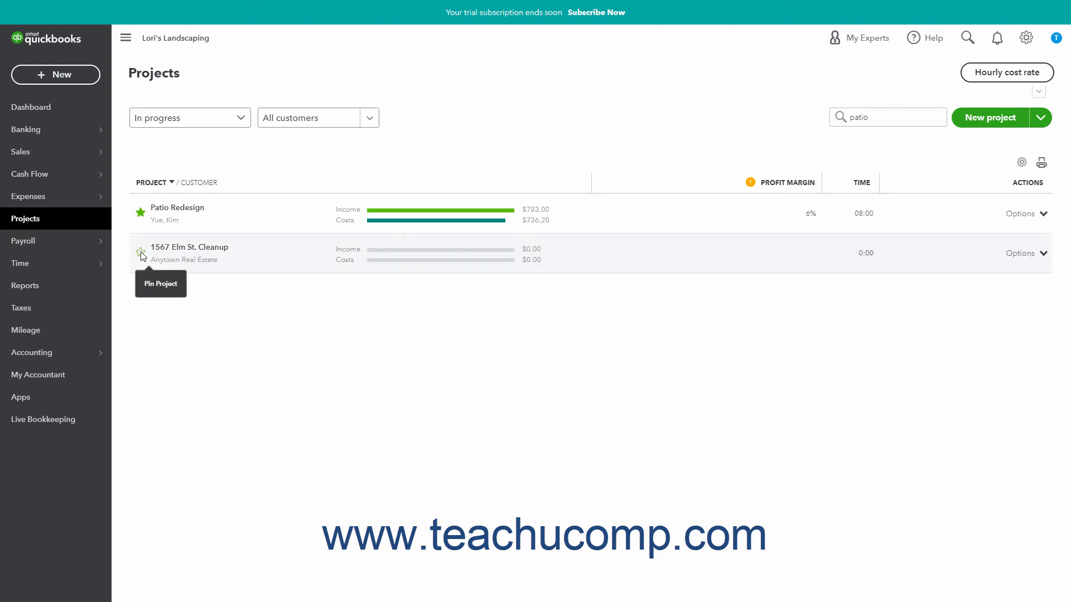
left_click(143, 216)
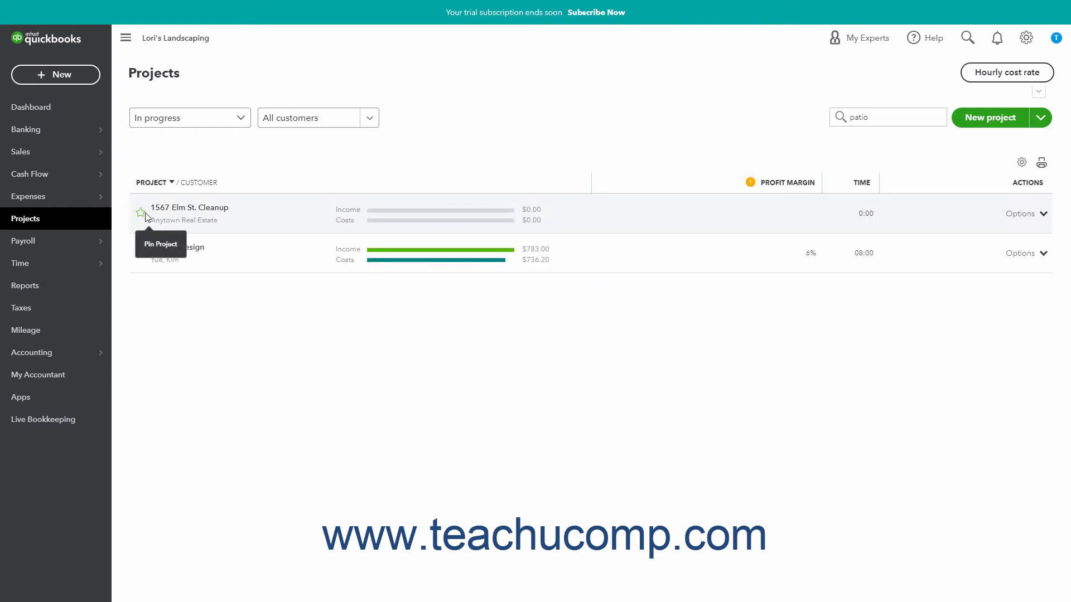
Examine the action choices for the 1567 Elm St. Cleanup project, and hide and restore the list's Project / Customer column.
left_click(1040, 217)
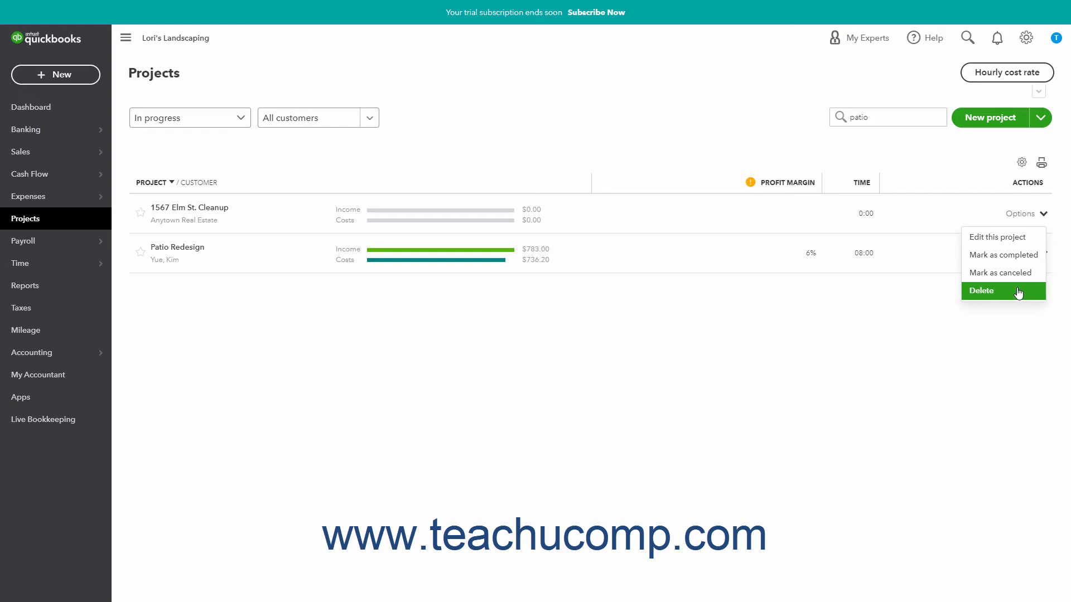
key("Escape")
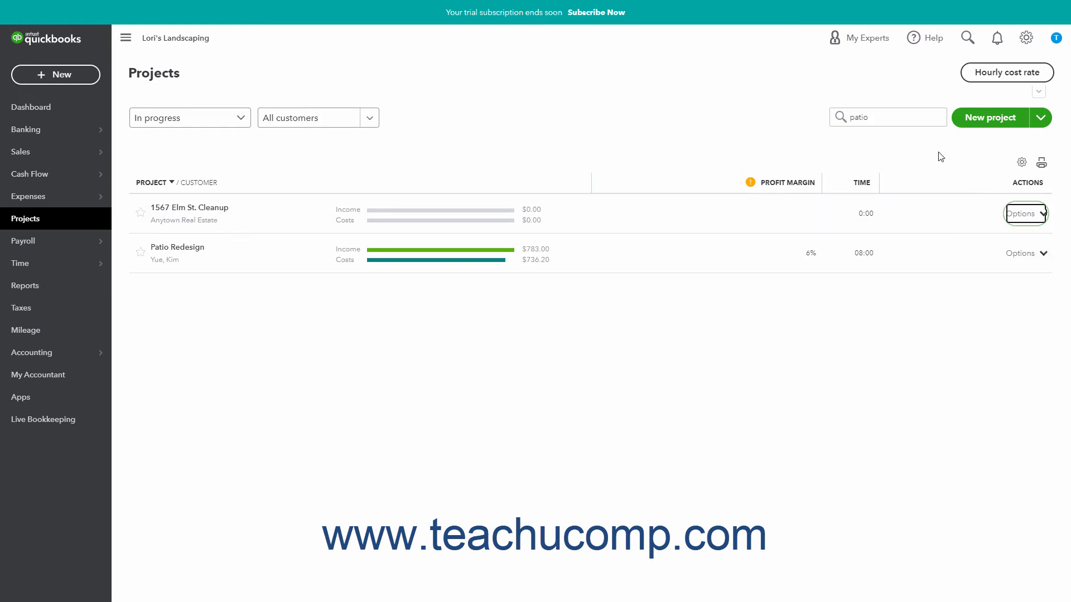
left_click(1020, 163)
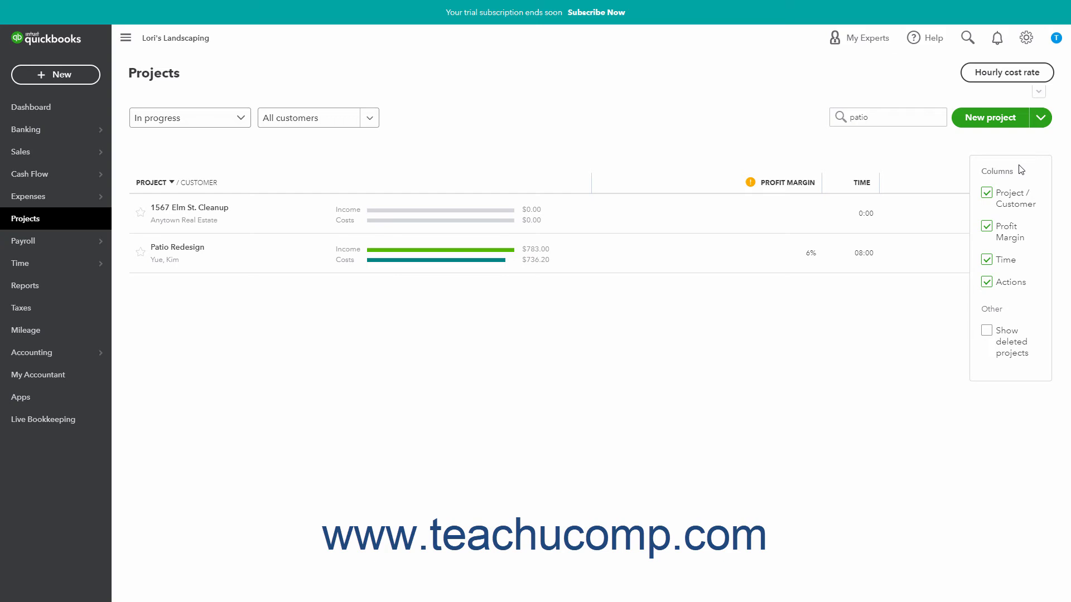
left_click(986, 194)
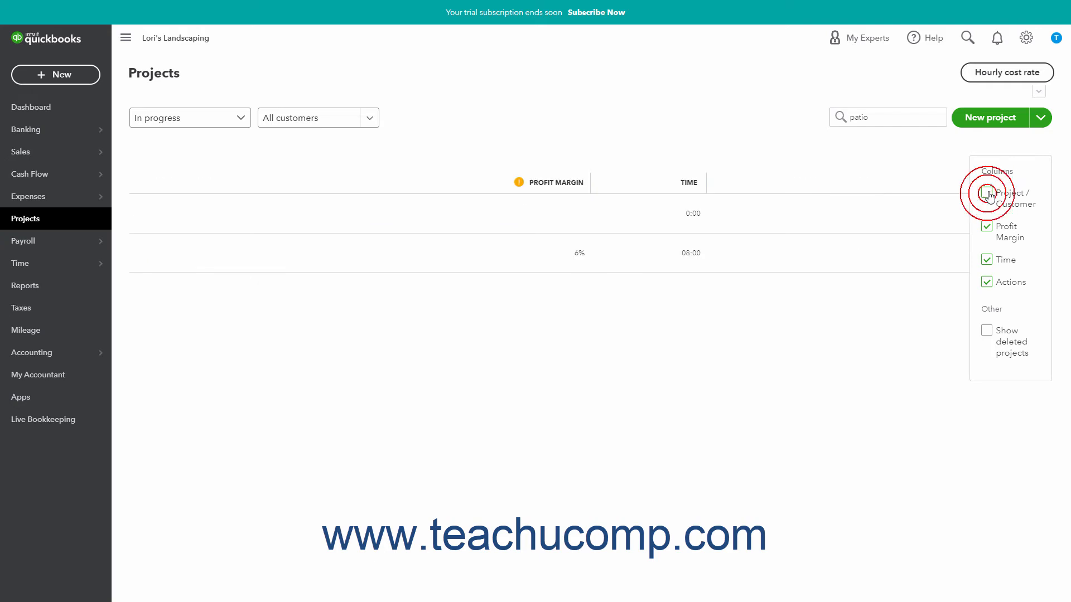
left_click(987, 193)
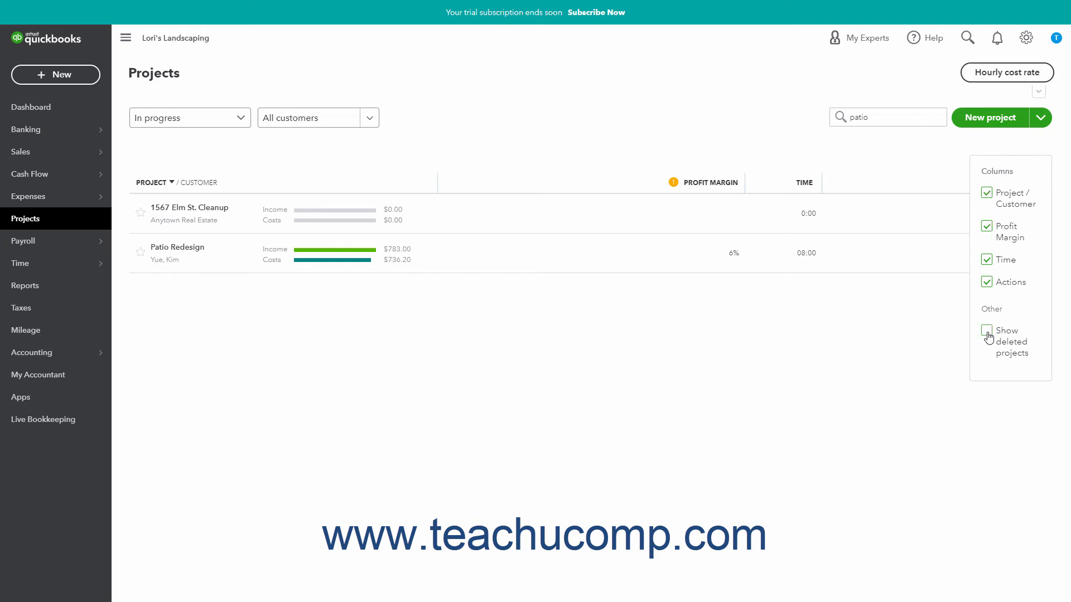
left_click(937, 145)
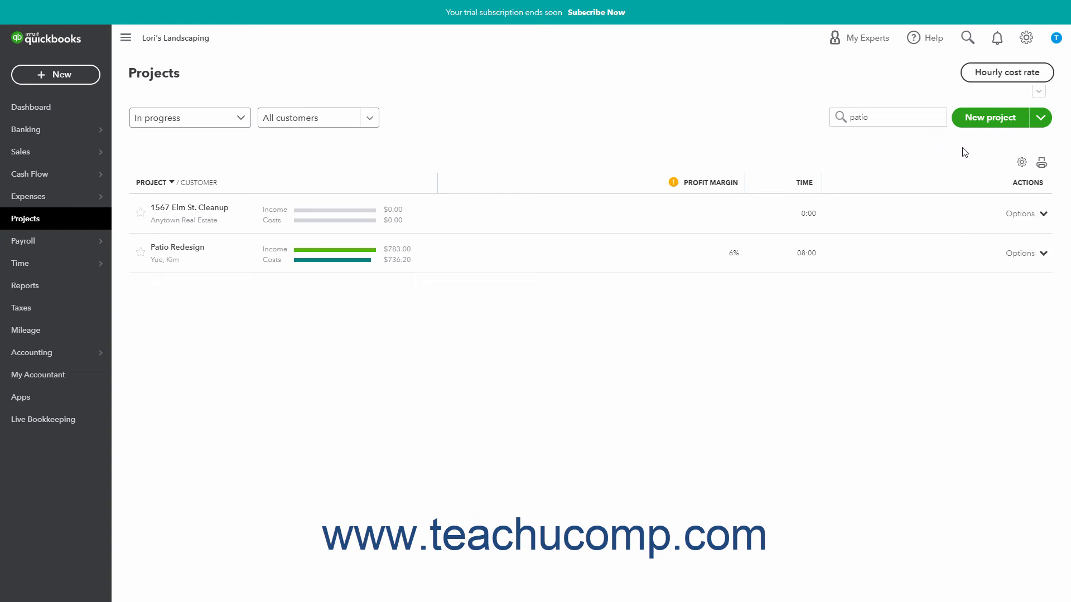
Preview the printout of the projects list and cancel printing.
left_click(1041, 165)
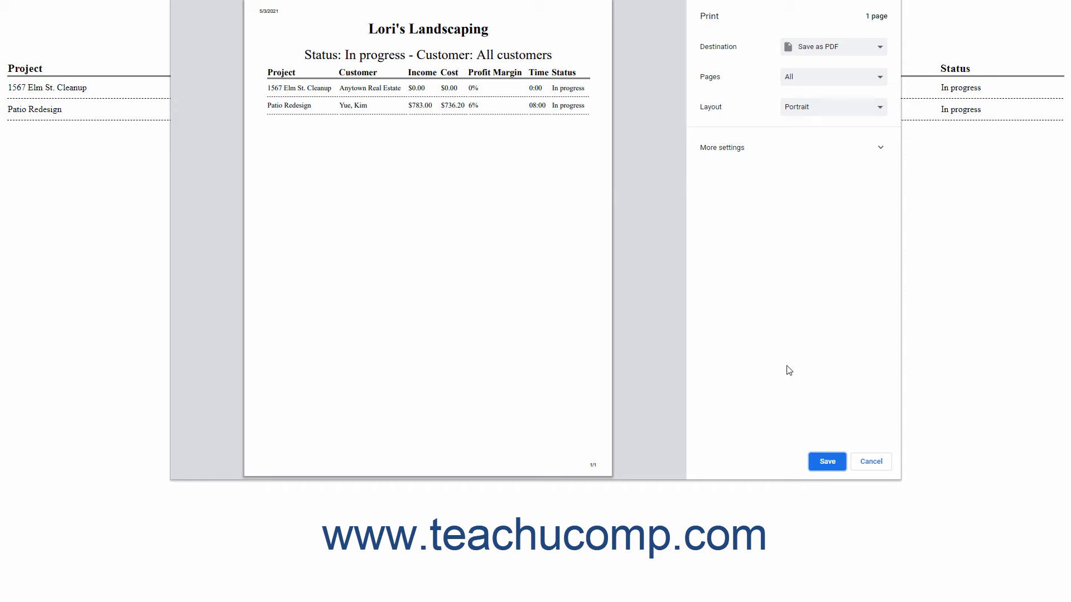
left_click(864, 463)
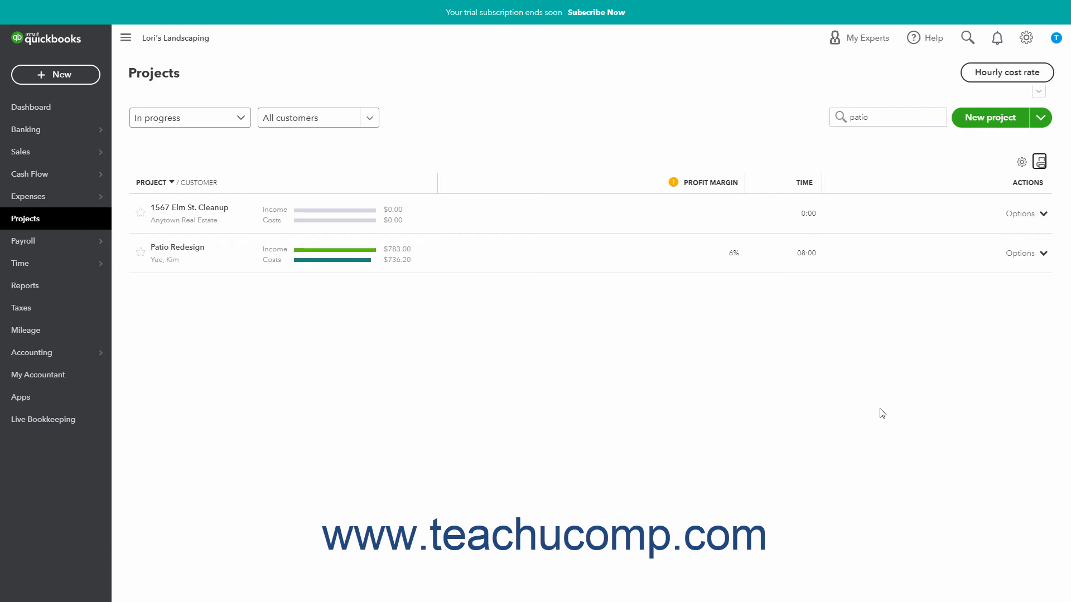
Open the hourly cost rates and examine the cost rate calculator for the employee who has no rate.
left_click(984, 76)
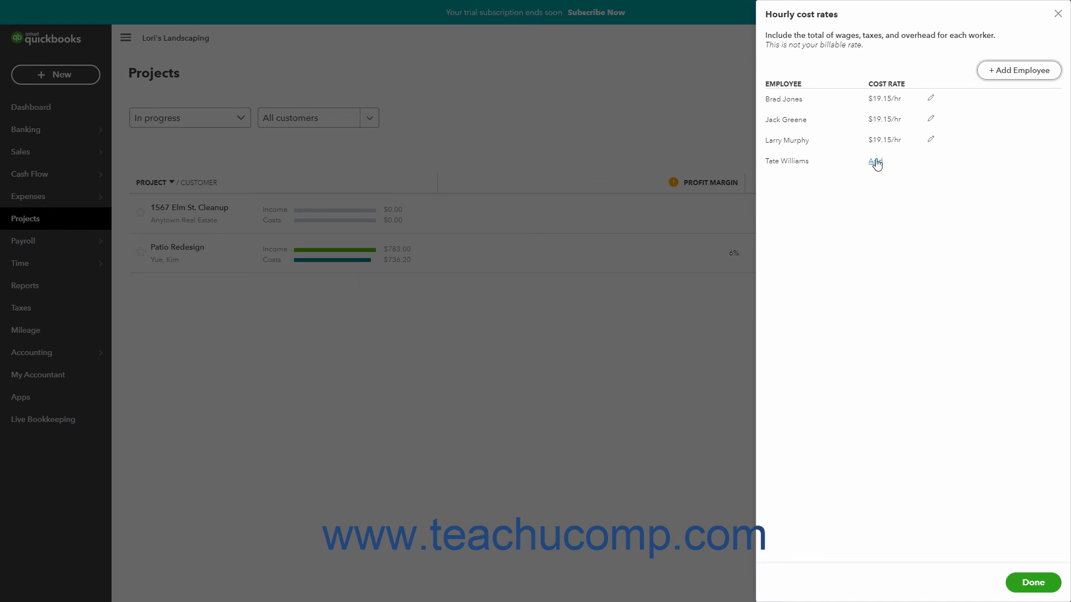
left_click(875, 162)
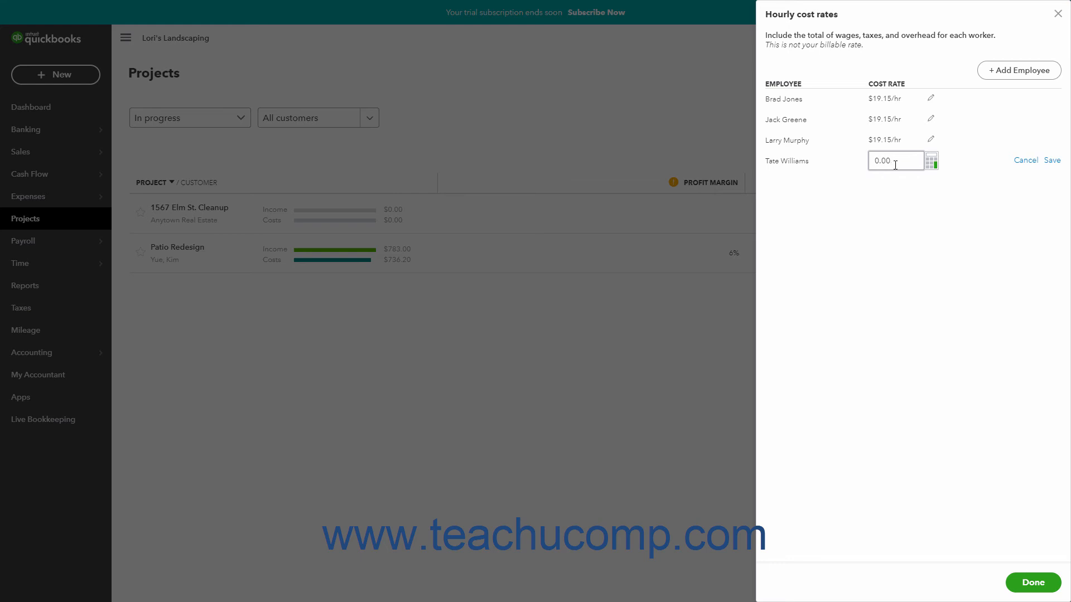
left_click(931, 163)
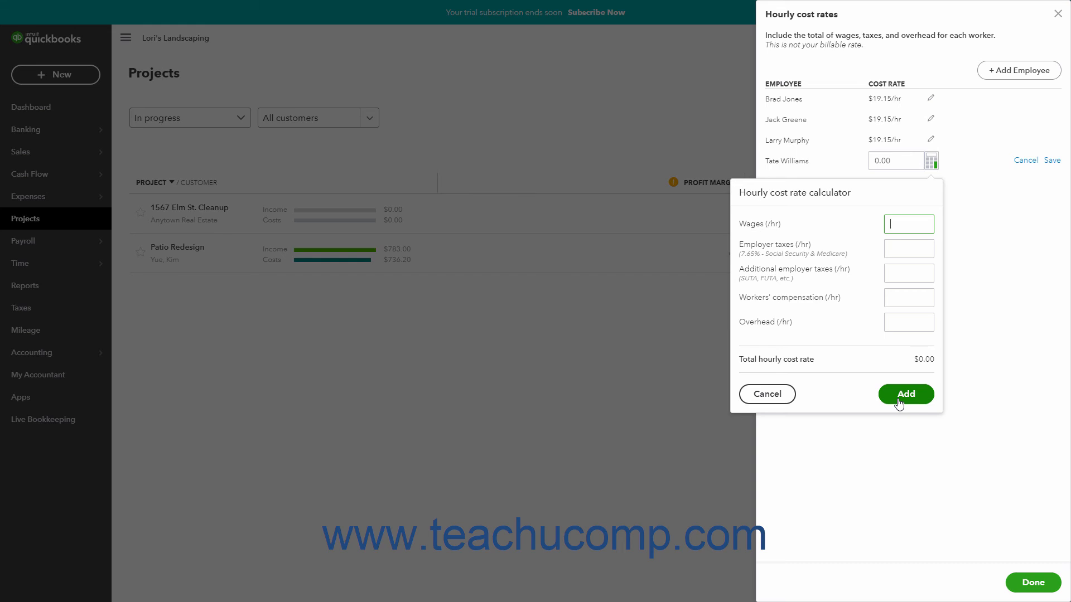
left_click(905, 161)
left_click(767, 394)
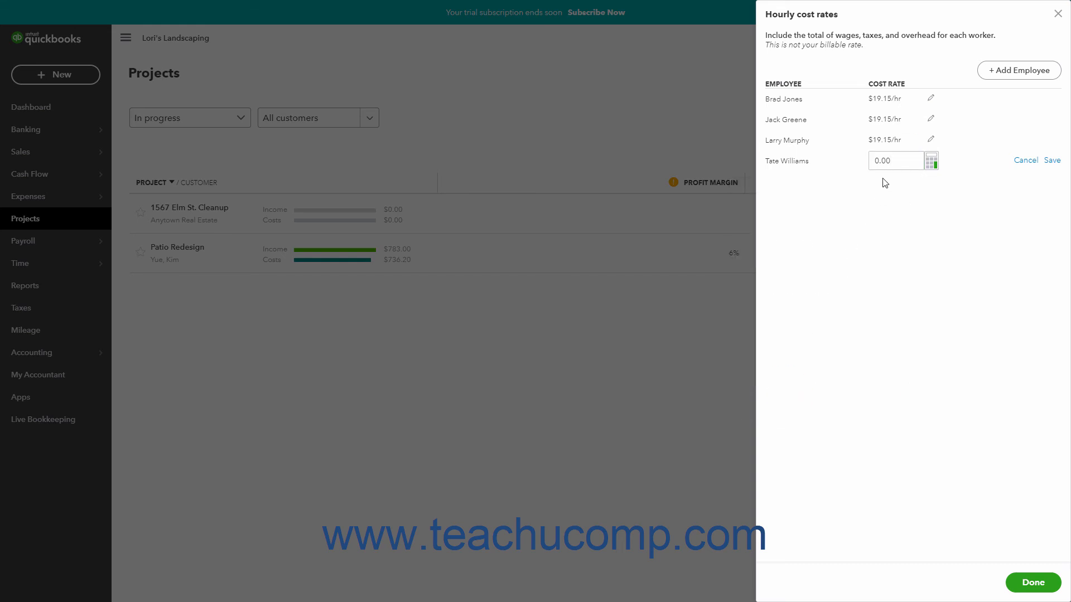
Set the last listed employee's hourly cost rate to 19.15, save it and close the hourly cost rates.
left_click_drag(891, 161, 865, 161)
type("19.15")
left_click(1048, 162)
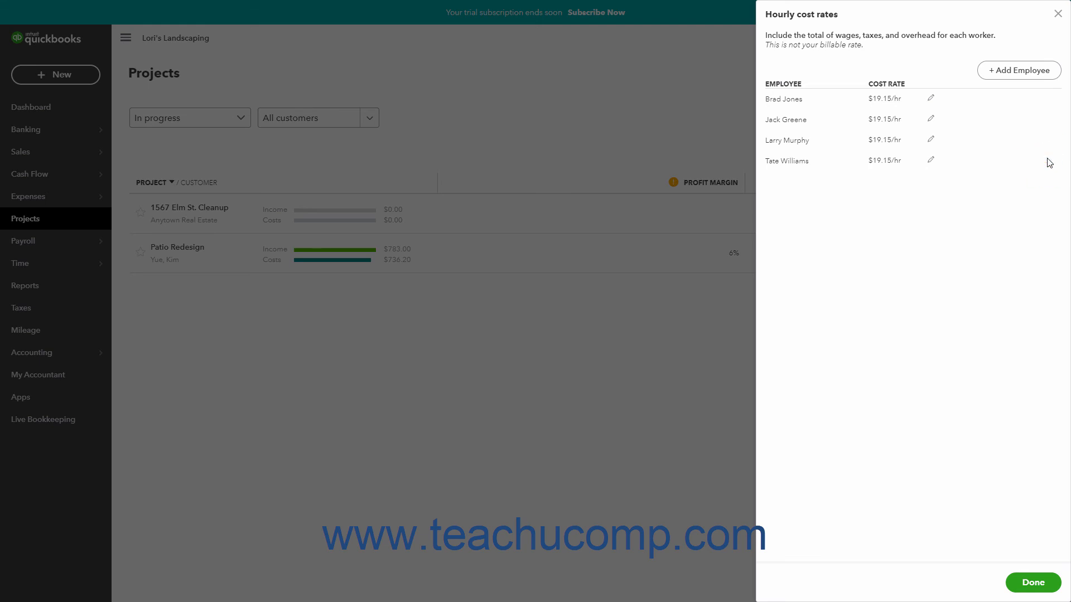
left_click(931, 161)
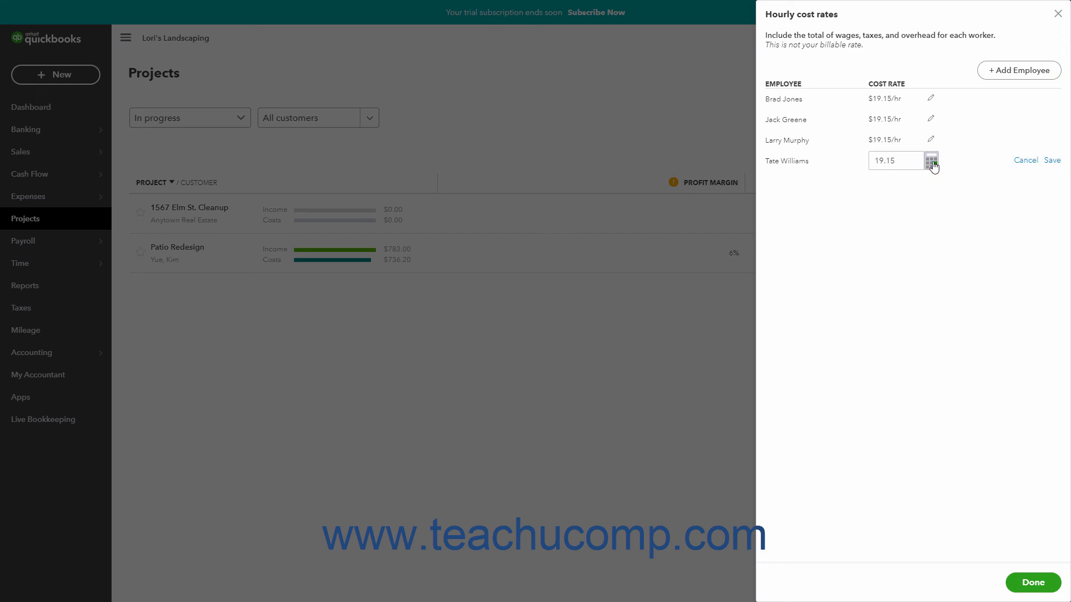
left_click(1026, 162)
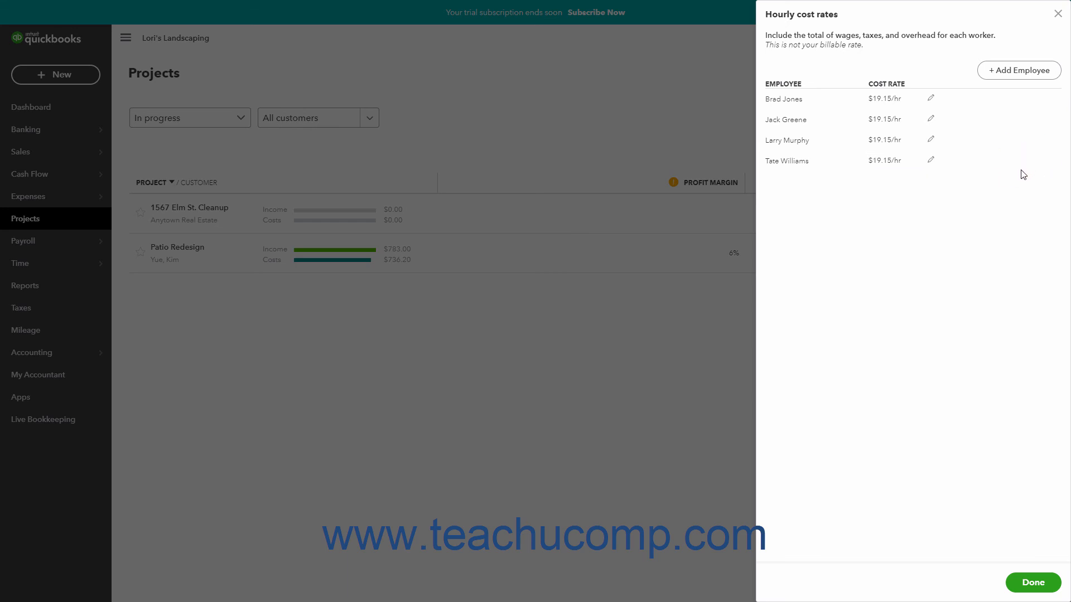
left_click(1028, 582)
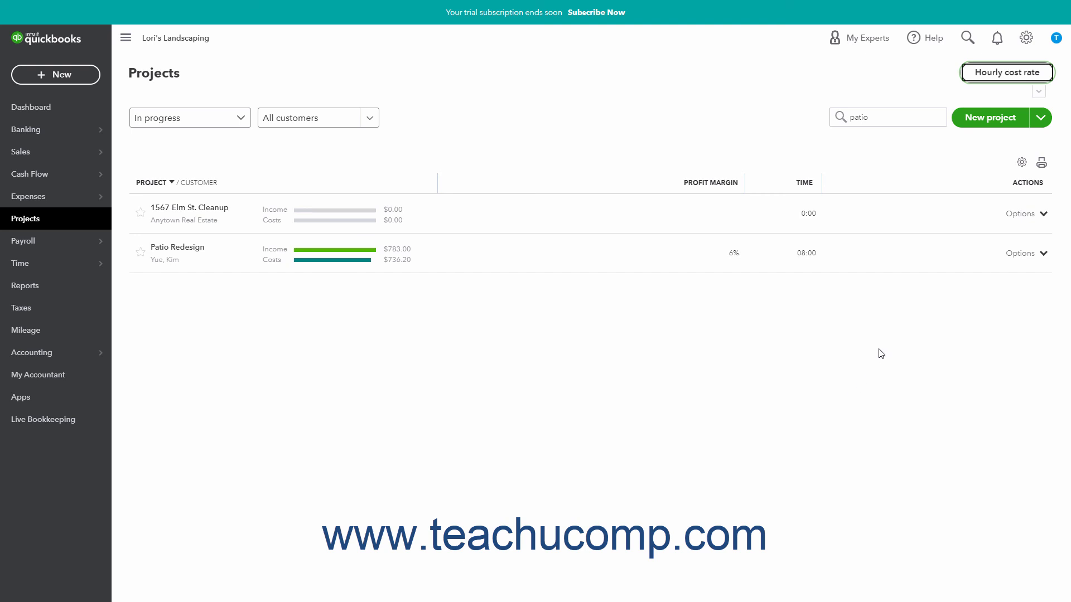
Convert Anytown Real Estate's sub-customer 100 Pine St. Cleanup Project to a project with the status In progress.
left_click(1039, 121)
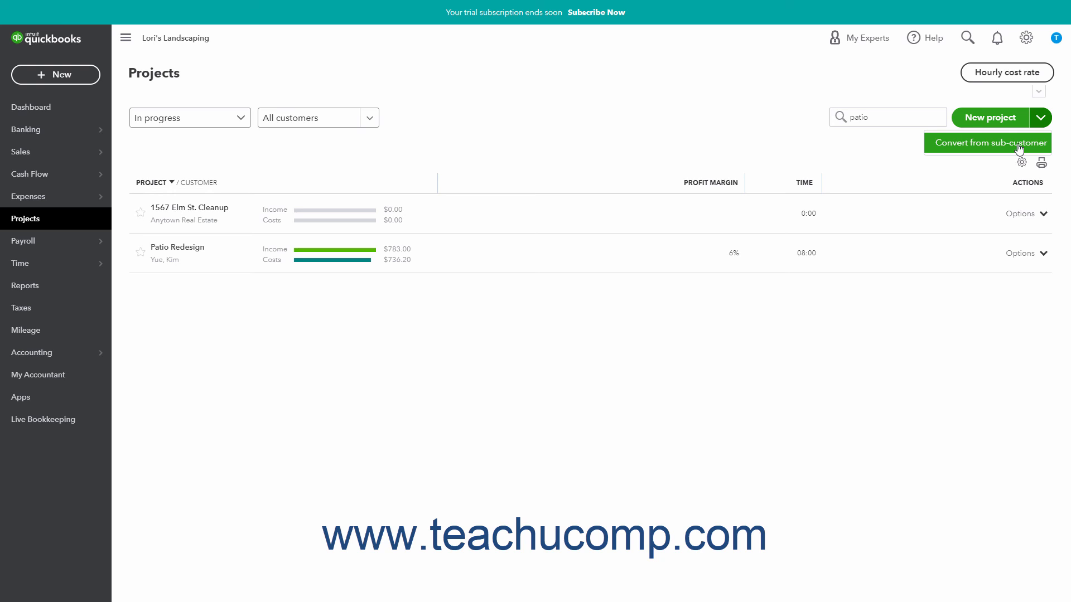
left_click(1018, 148)
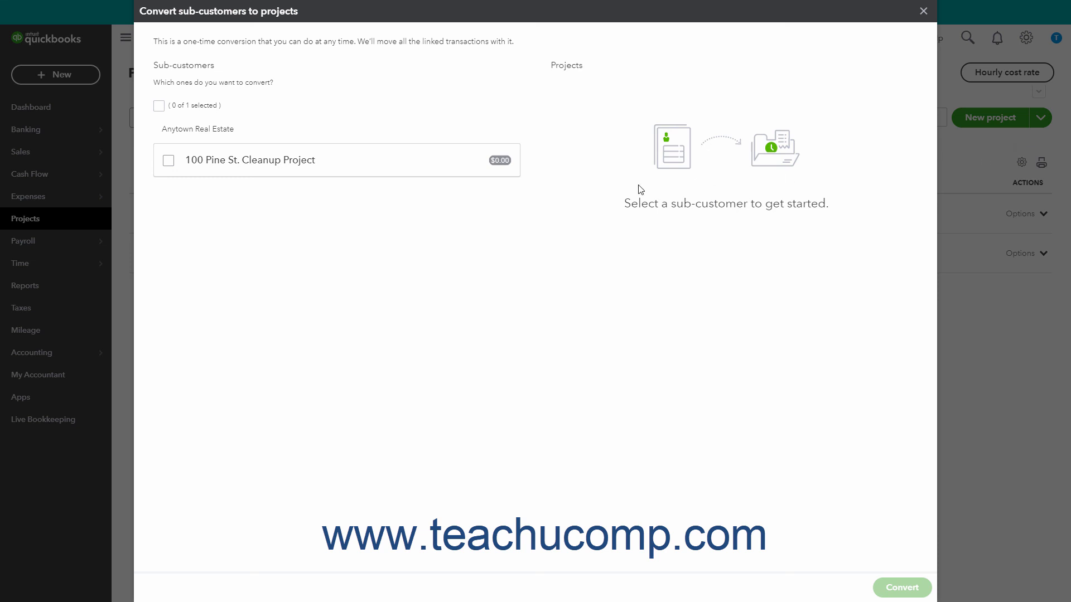
left_click(169, 161)
left_click(905, 162)
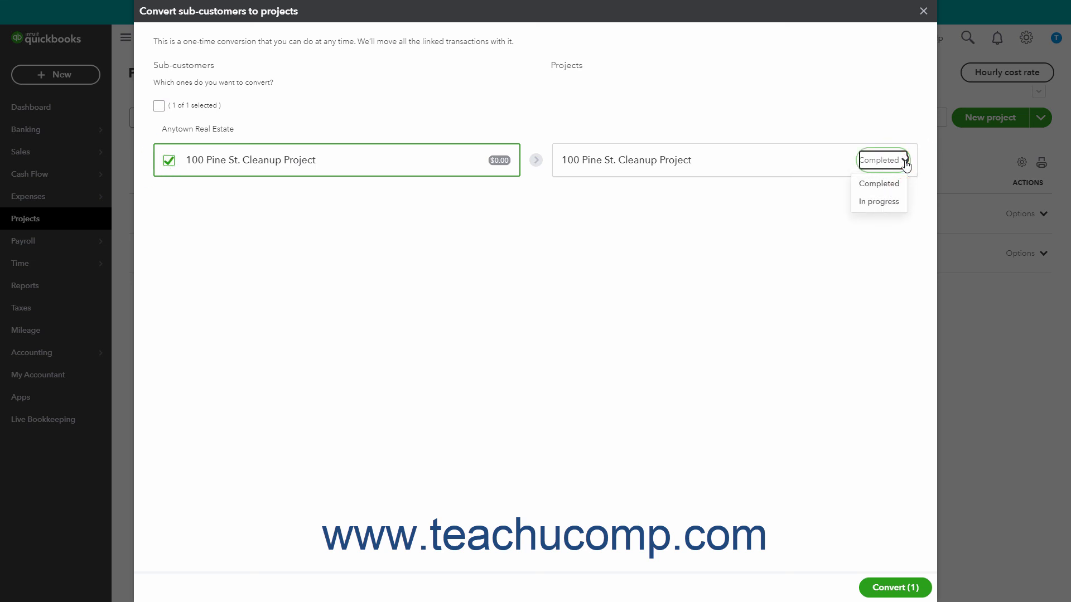
left_click(887, 207)
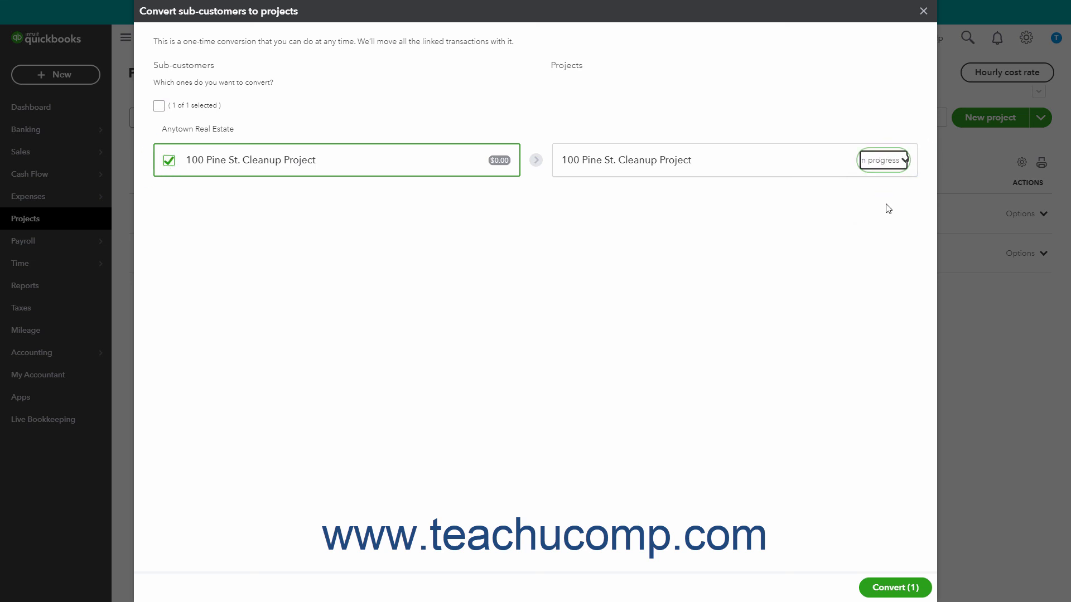
left_click(895, 588)
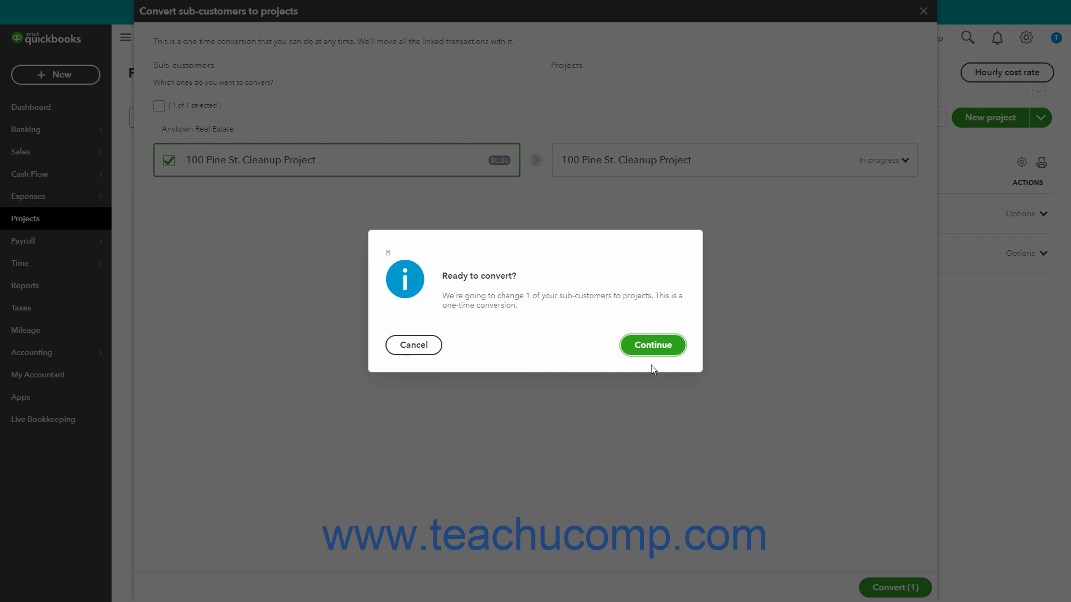
left_click(641, 346)
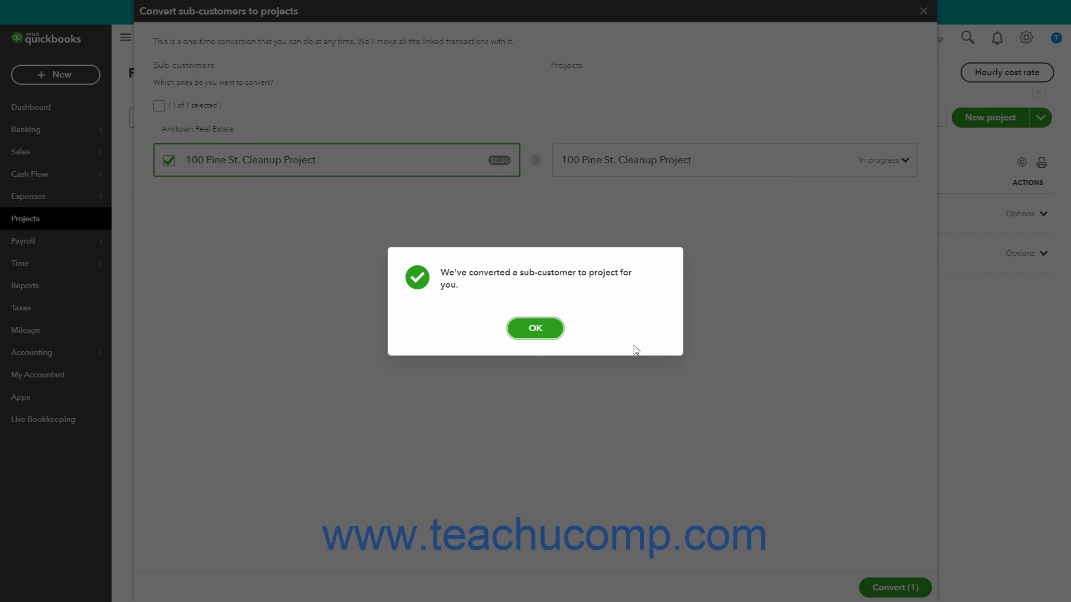
left_click(536, 329)
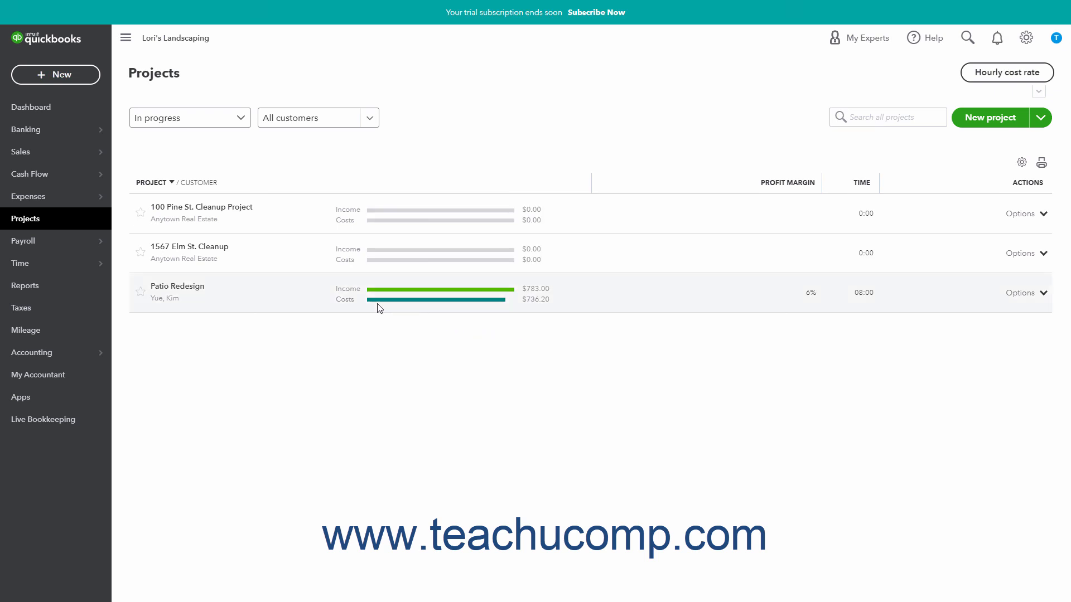
Filter the projects list to show all statuses.
left_click(240, 121)
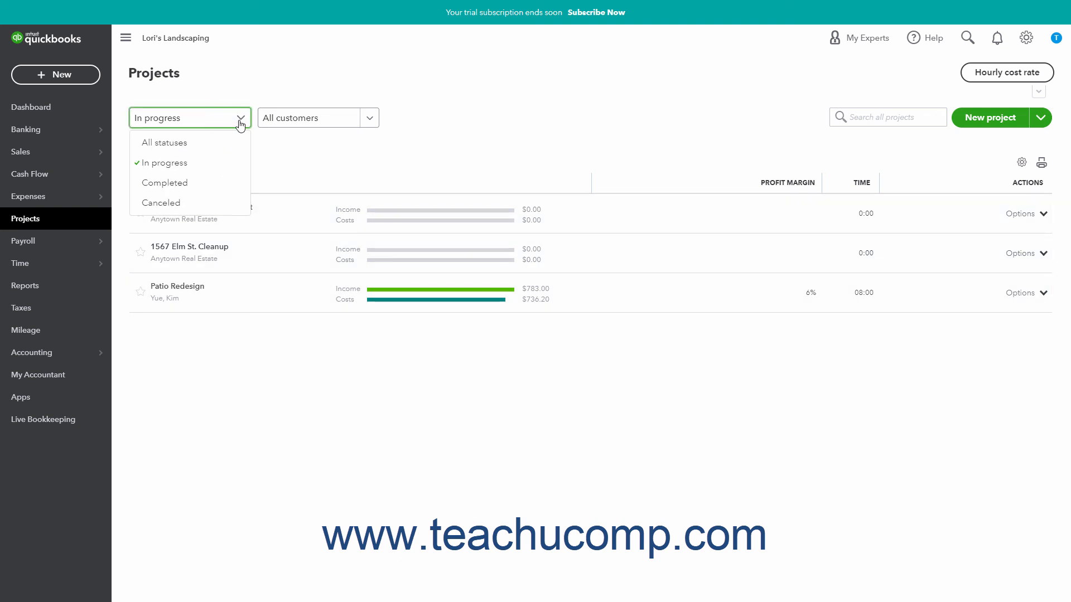
left_click(219, 146)
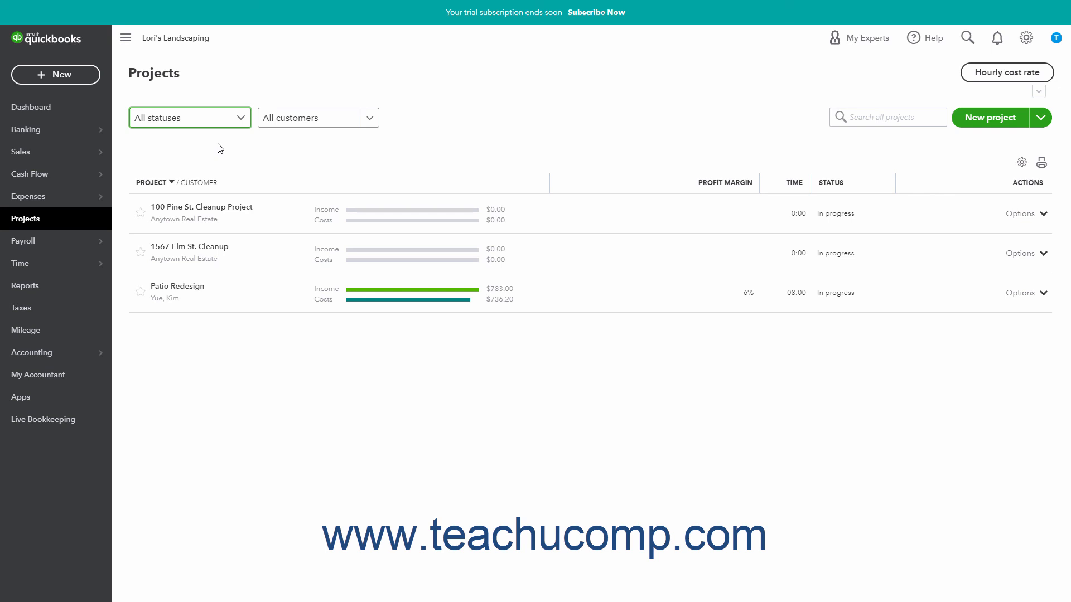
Open the 100 Pine St. Cleanup Project, examine its status choices and return to the list of all projects.
left_click(285, 220)
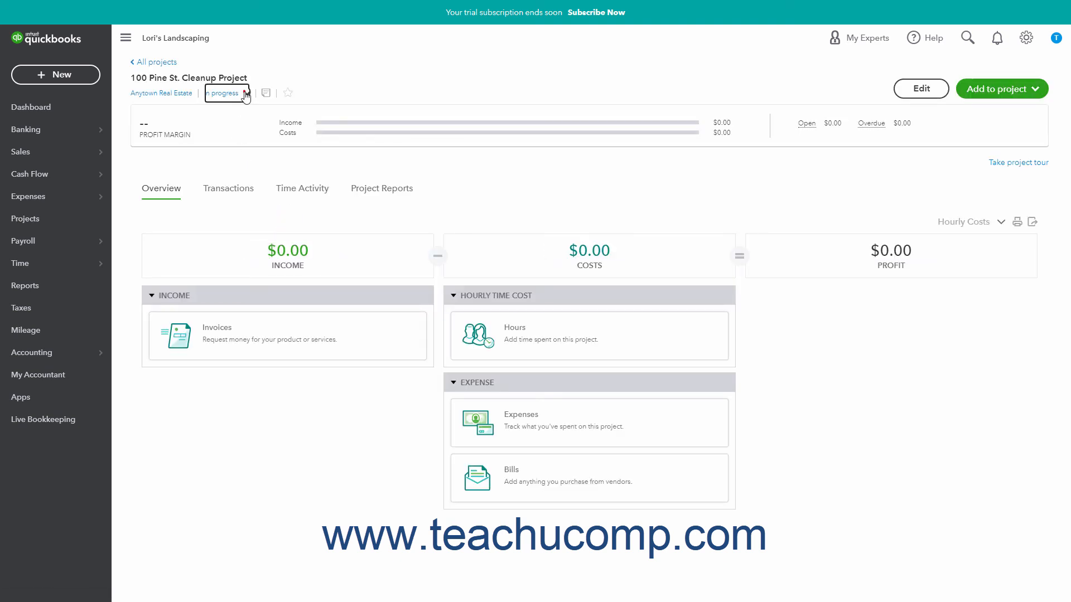
left_click(246, 94)
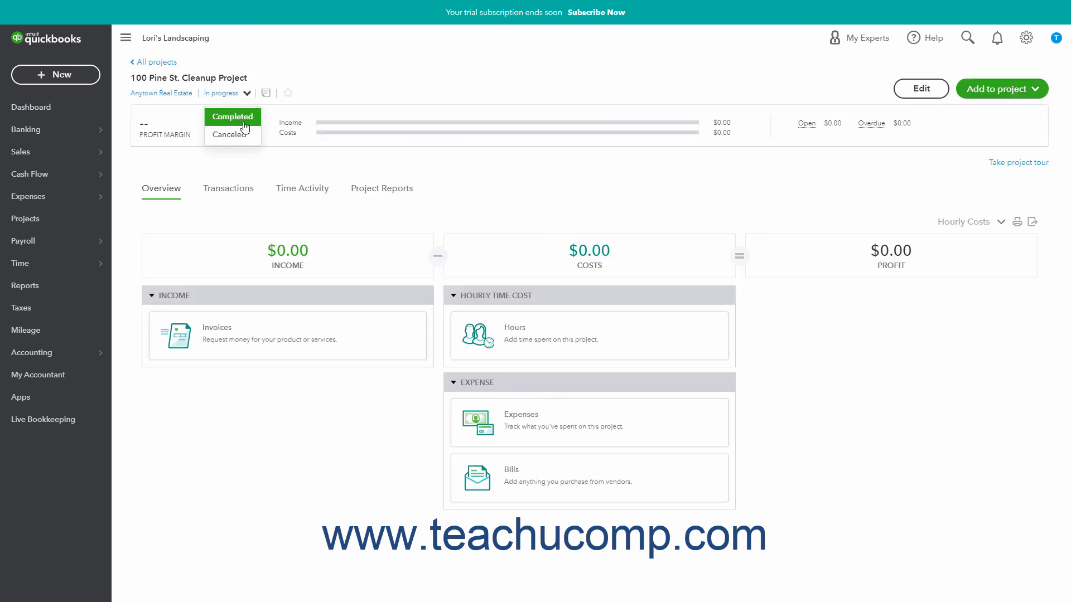
left_click(268, 68)
left_click(169, 64)
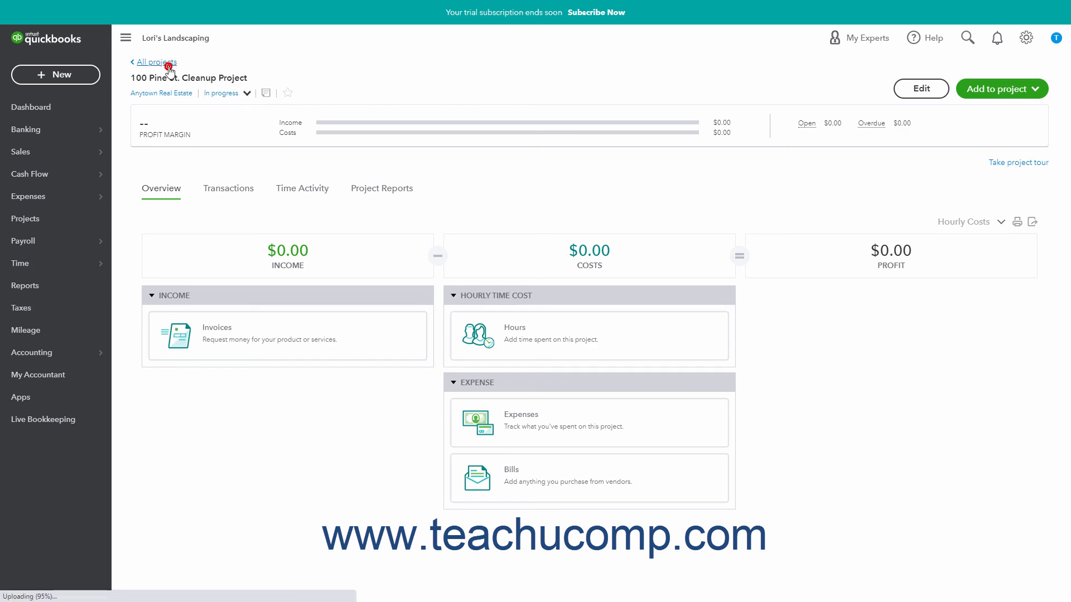